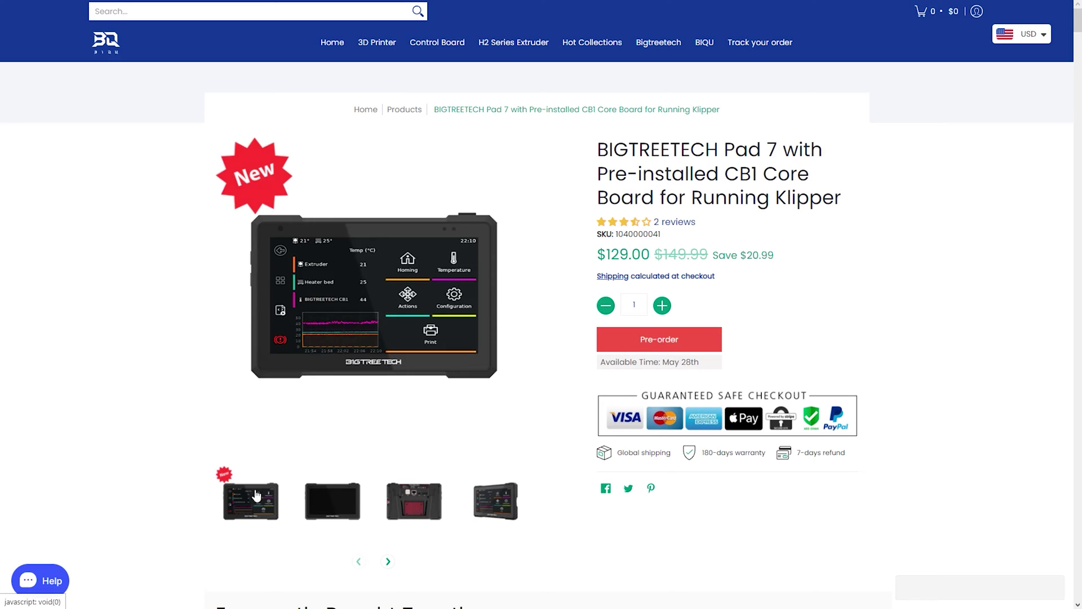
Cycle through the Pad 7 product photos, including the hand-held shot and red-heatsink back view.
{"action": "left_click", "coordinate": [327, 507]}
{"action": "left_click", "coordinate": [410, 511]}
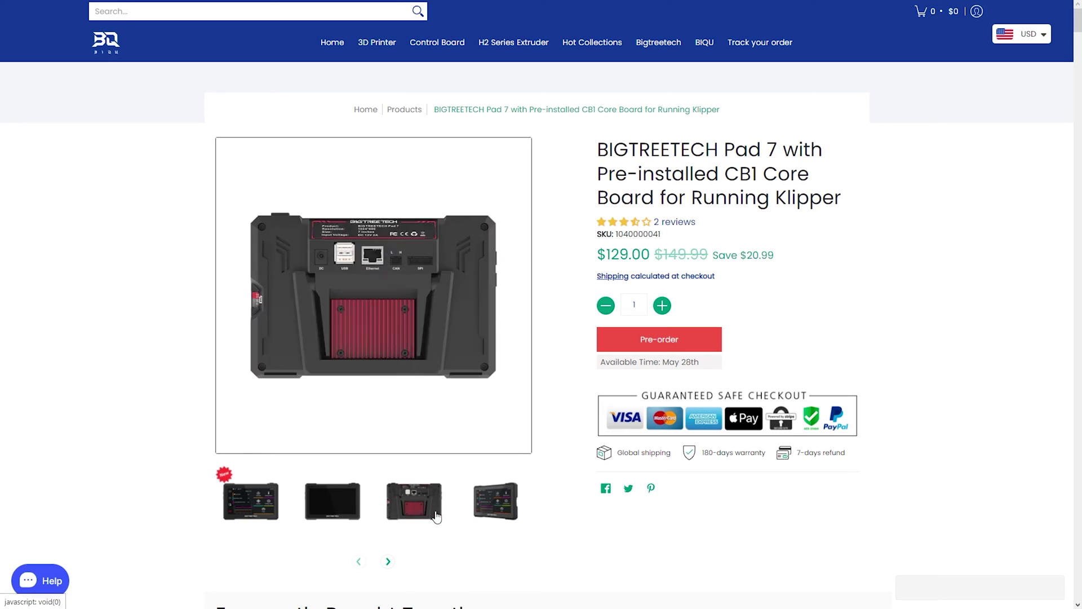
{"action": "left_click", "coordinate": [478, 510]}
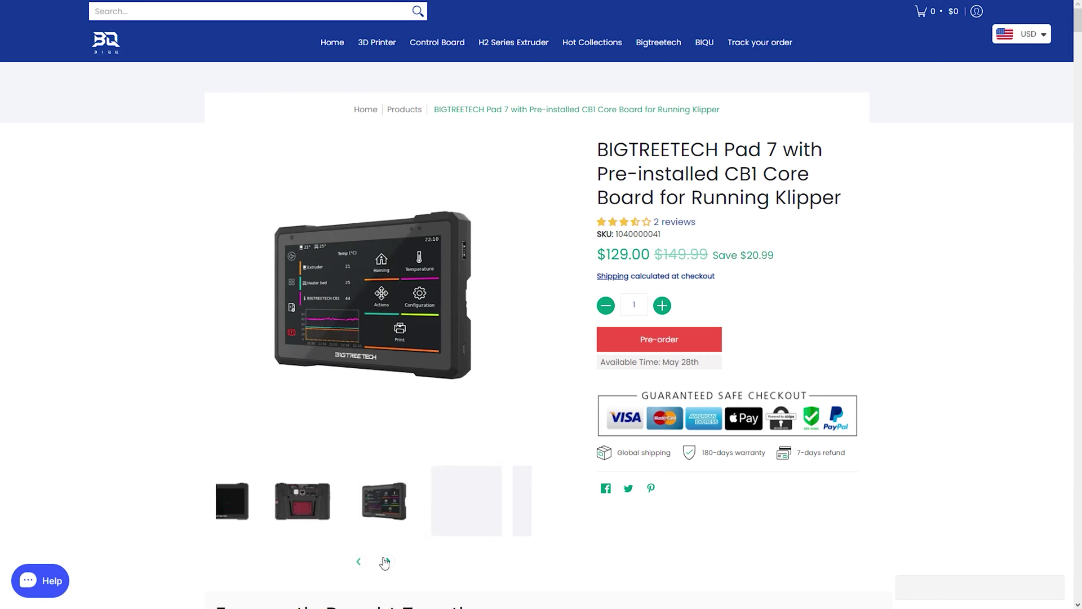
{"action": "left_click", "coordinate": [433, 513]}
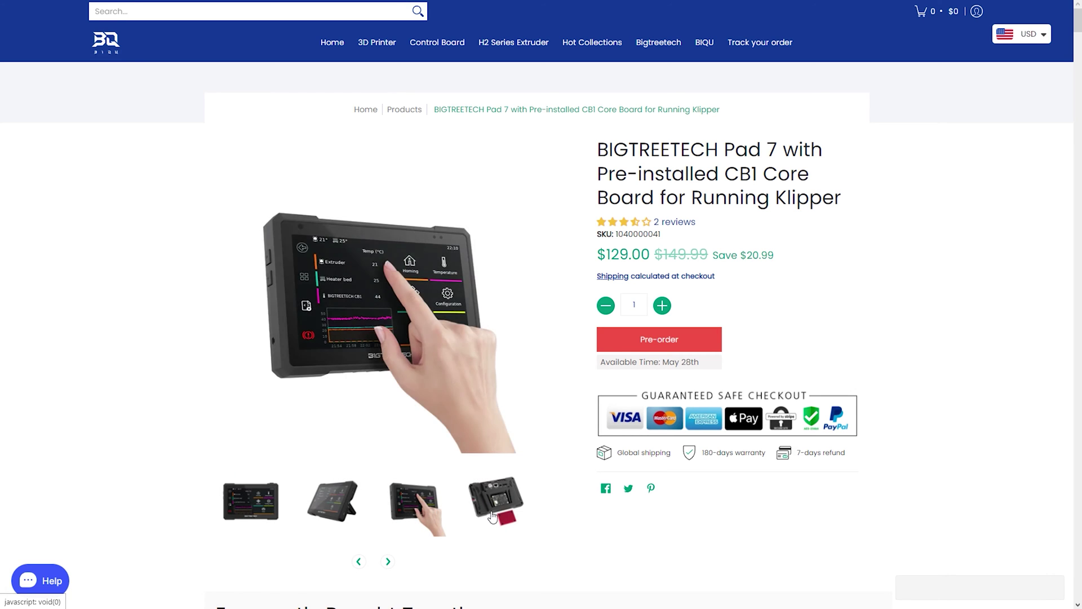
{"action": "left_click", "coordinate": [491, 514]}
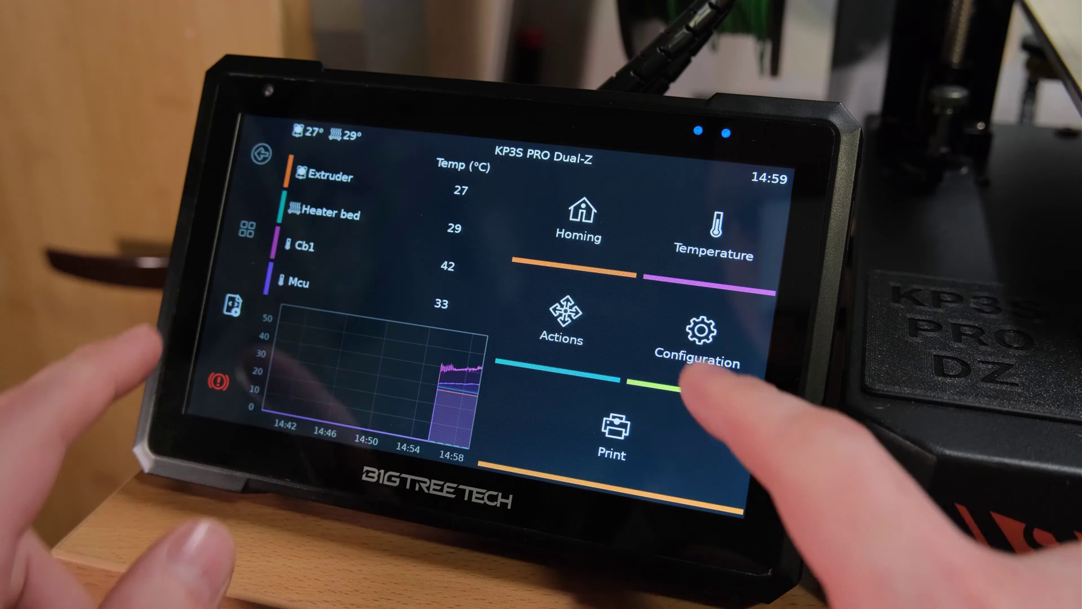
Check KlipperScreen's Move, Extrude and Fan screens under Actions, then show the Macros list.
{"action": "left_click", "coordinate": [262, 153]}
{"action": "left_click", "coordinate": [564, 313]}
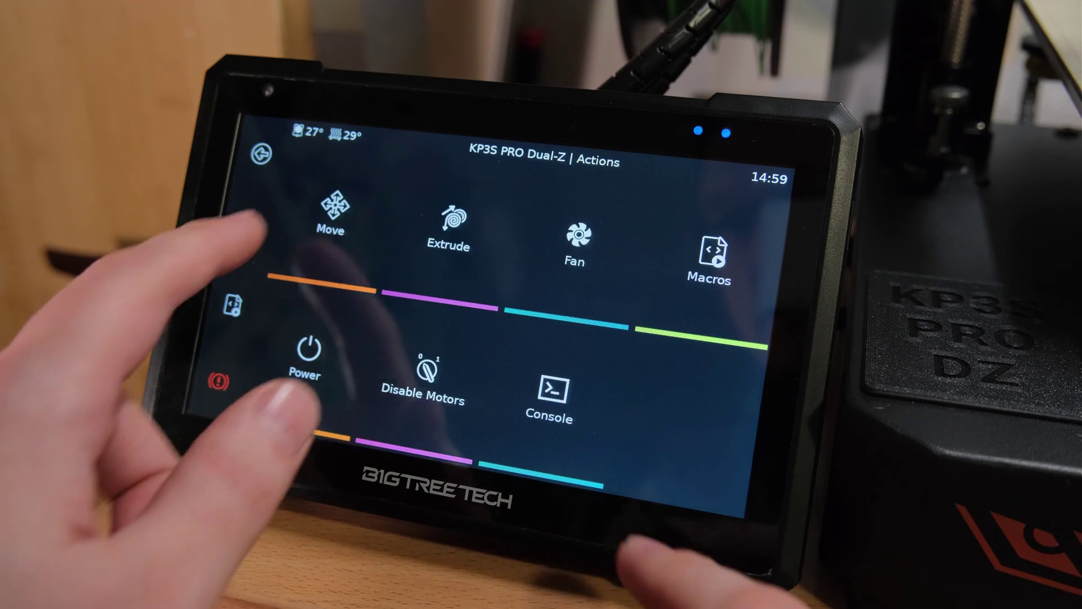
{"action": "left_click", "coordinate": [314, 217]}
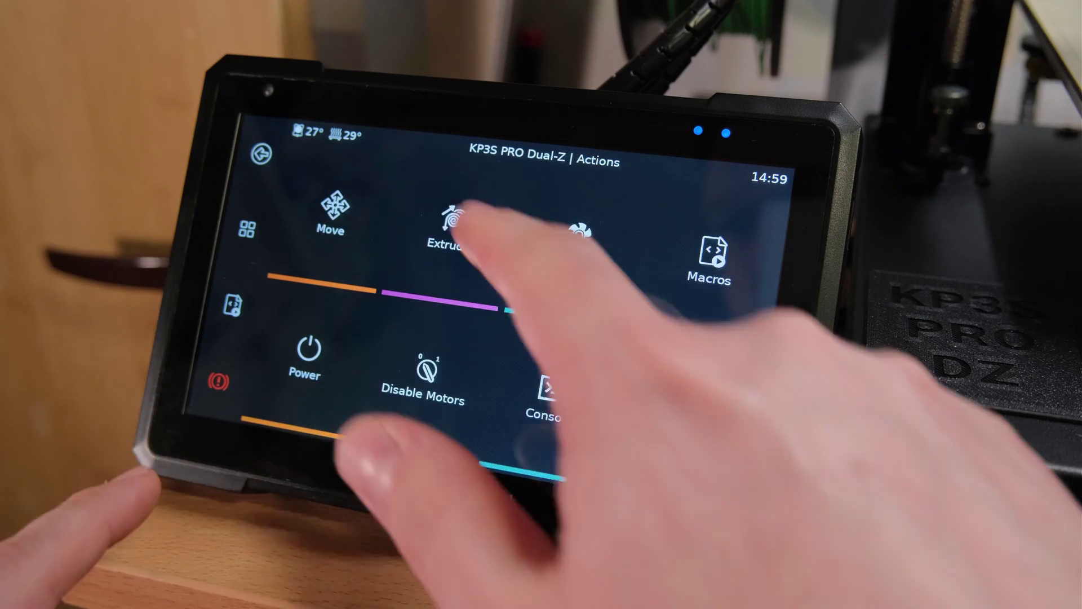
{"action": "left_click", "coordinate": [451, 222]}
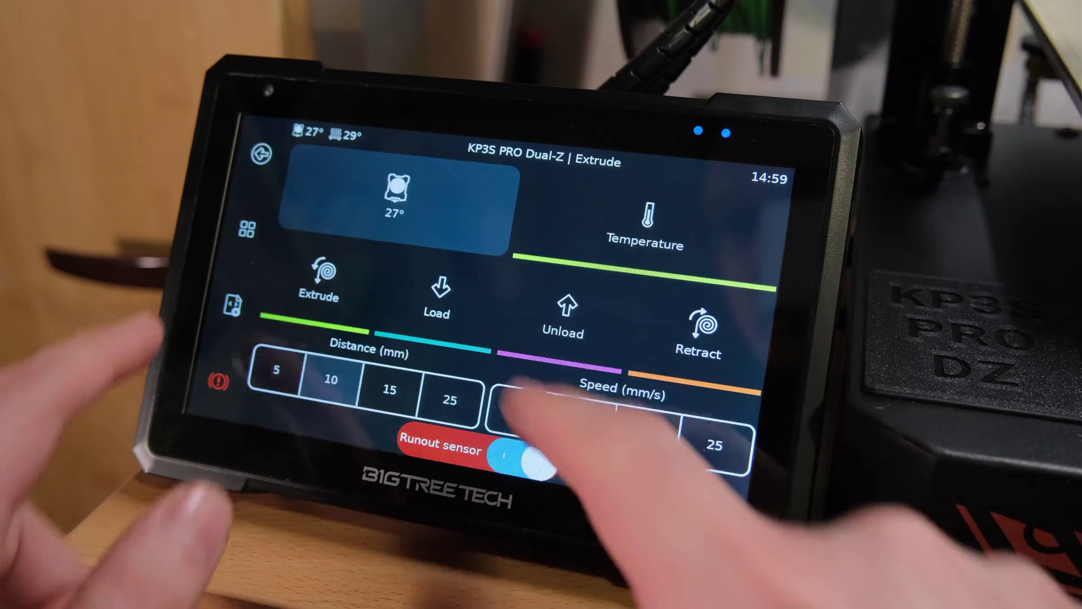
{"action": "left_click", "coordinate": [262, 154]}
{"action": "left_click", "coordinate": [574, 242]}
{"action": "left_click", "coordinate": [261, 154]}
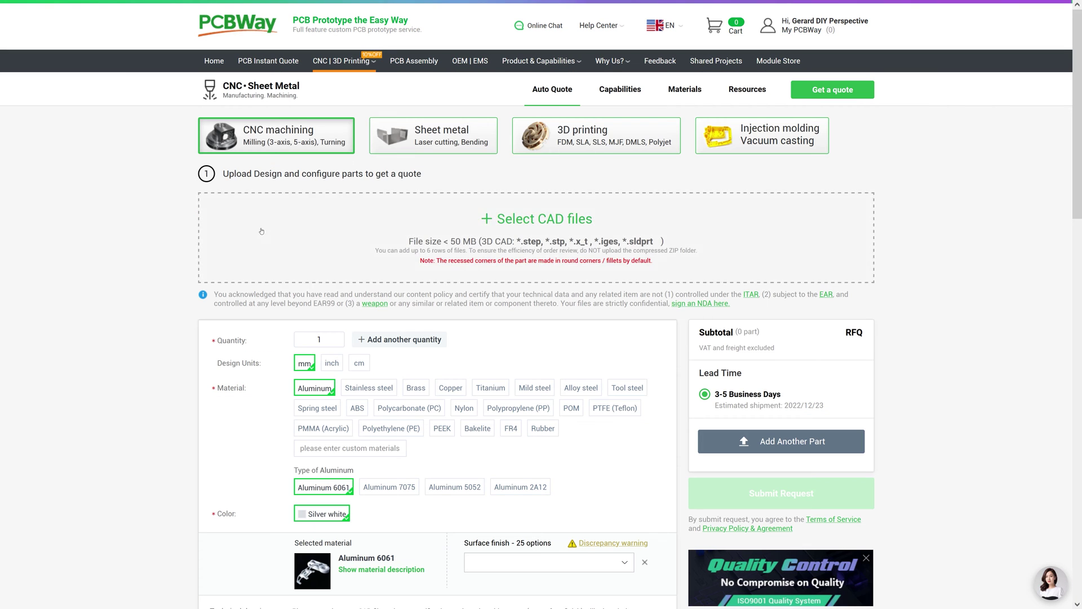
Choose Aluminum 7075 instead of 6061 as the CNC quote material.
{"action": "scroll", "coordinate": [138, 238], "scroll_direction": "down", "scroll_amount": 3}
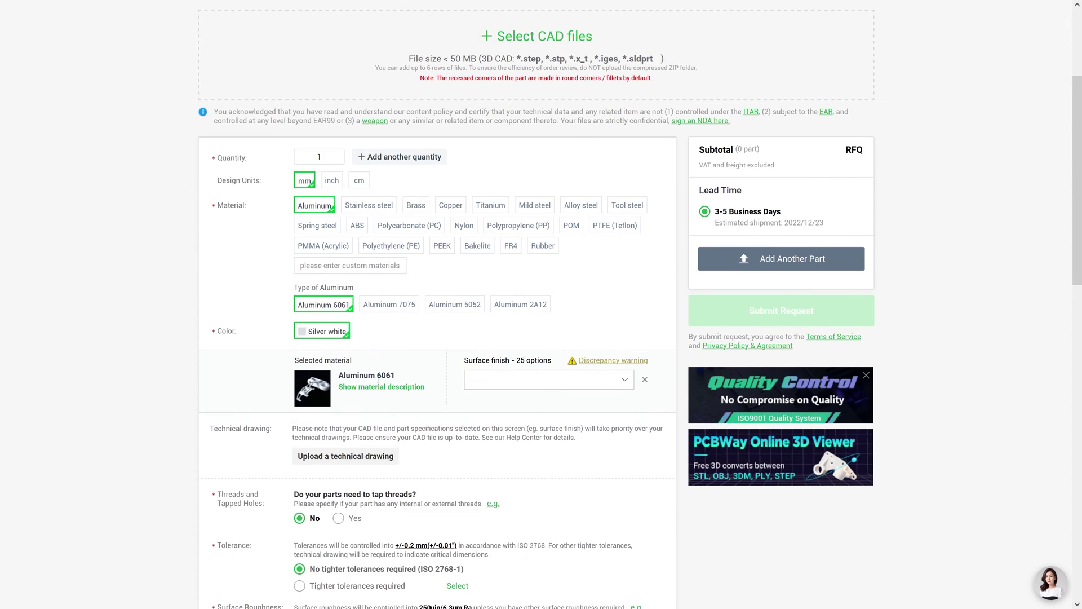
{"action": "left_click", "coordinate": [361, 387]}
{"action": "scroll", "coordinate": [350, 298], "scroll_direction": "down", "scroll_amount": 3}
{"action": "left_click", "coordinate": [393, 124]}
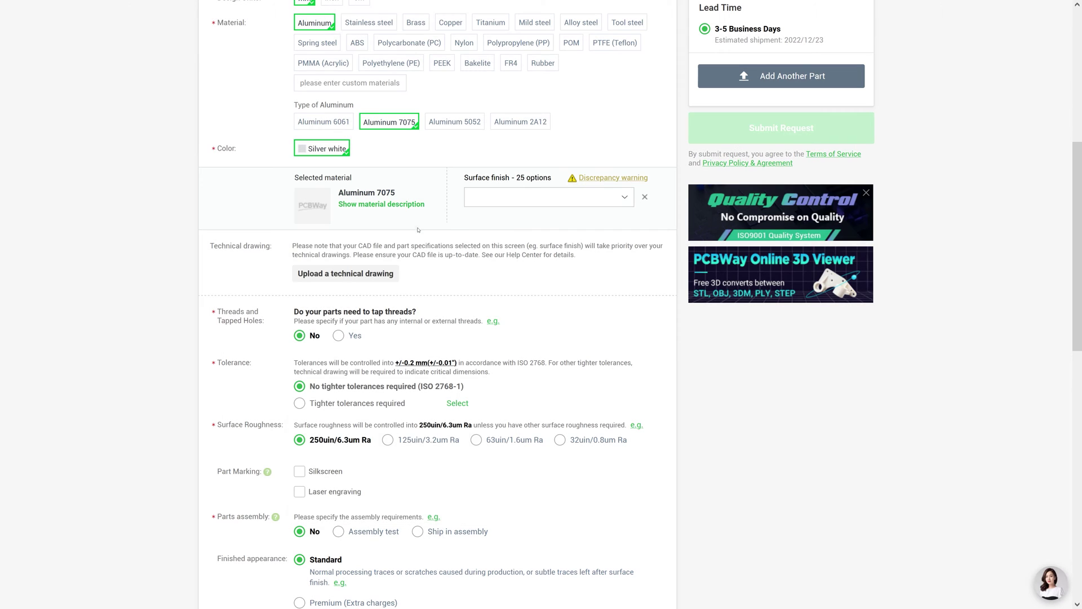
Review the Surface finish choices and the threading e.g. hints further down the form.
{"action": "left_click", "coordinate": [496, 197]}
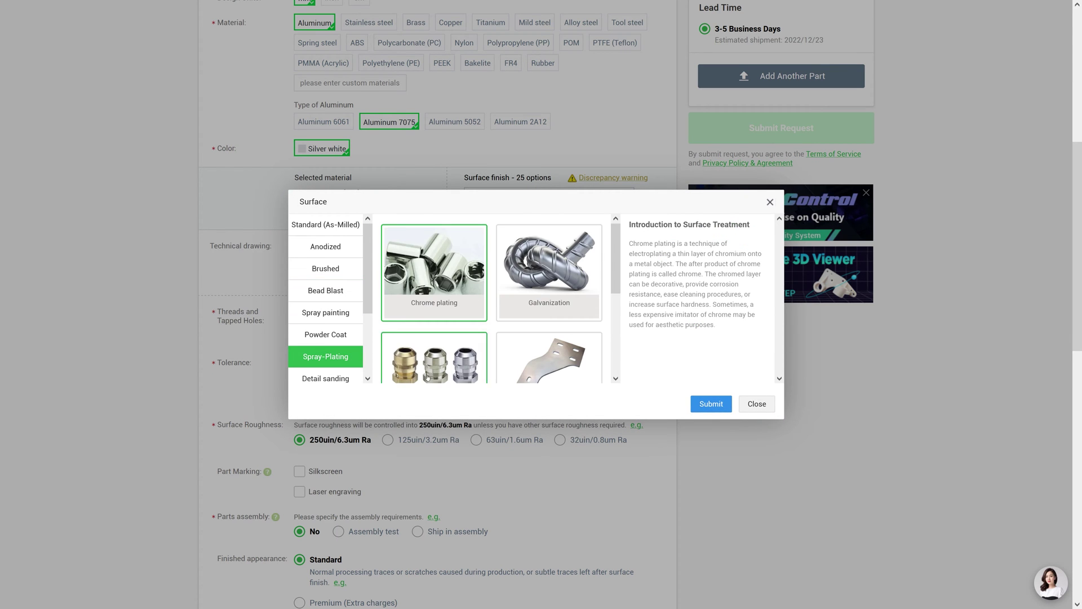
{"action": "left_click", "coordinate": [767, 410]}
{"action": "scroll", "coordinate": [493, 226], "scroll_direction": "down", "scroll_amount": 2}
{"action": "mouse_move", "coordinate": [492, 202]}
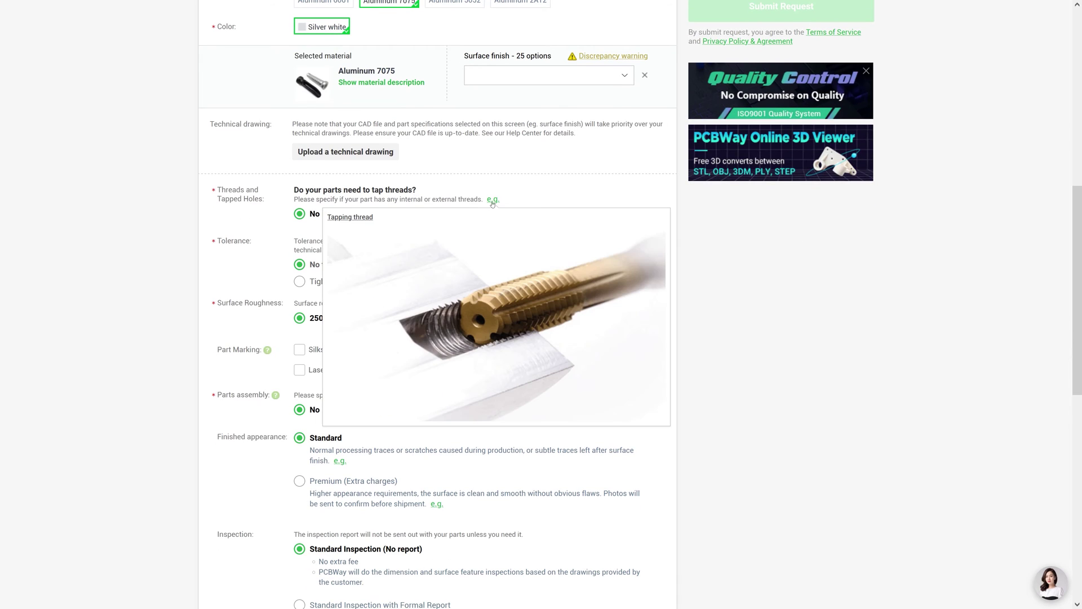
{"action": "scroll", "coordinate": [632, 244], "scroll_direction": "down", "scroll_amount": 1}
{"action": "mouse_move", "coordinate": [632, 244]}
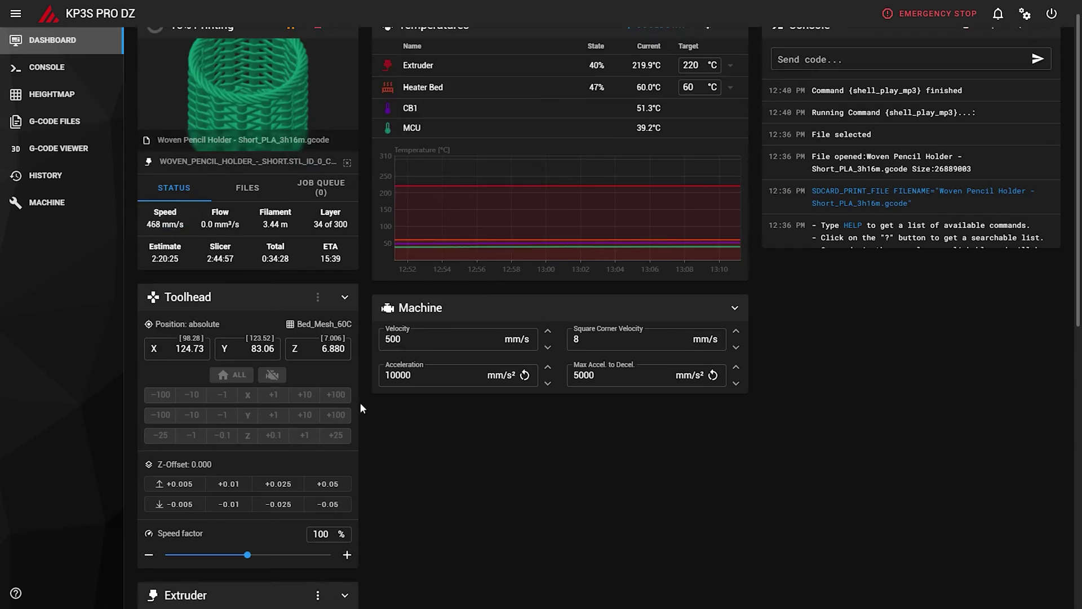
View the bed mesh heightmap in Mainsail.
{"action": "scroll", "coordinate": [326, 411], "scroll_direction": "down", "scroll_amount": 9}
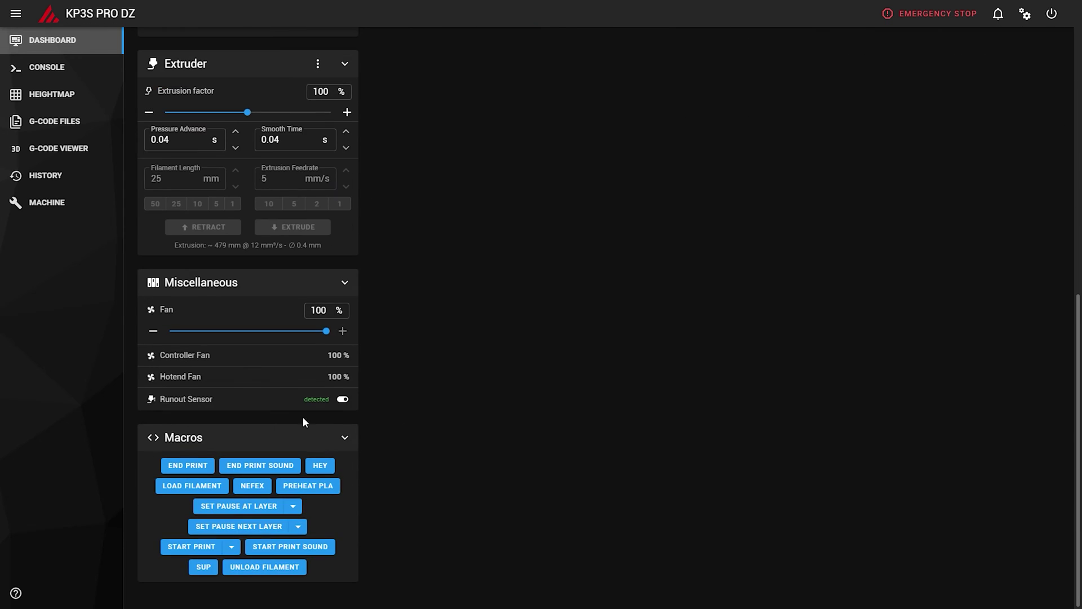
{"action": "scroll", "coordinate": [228, 397], "scroll_direction": "up", "scroll_amount": 9}
{"action": "left_click", "coordinate": [56, 95]}
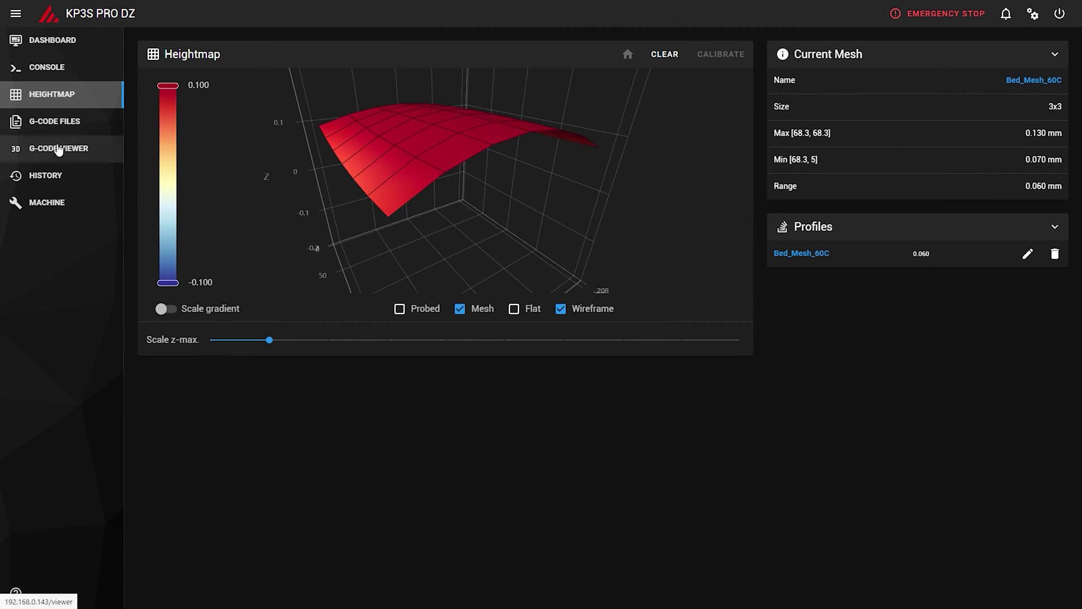
Open printer.cfg from the Machine page and scroll through its contents.
{"action": "left_click", "coordinate": [47, 202]}
{"action": "left_click", "coordinate": [298, 310]}
{"action": "scroll", "coordinate": [338, 319], "scroll_direction": "down", "scroll_amount": 7}
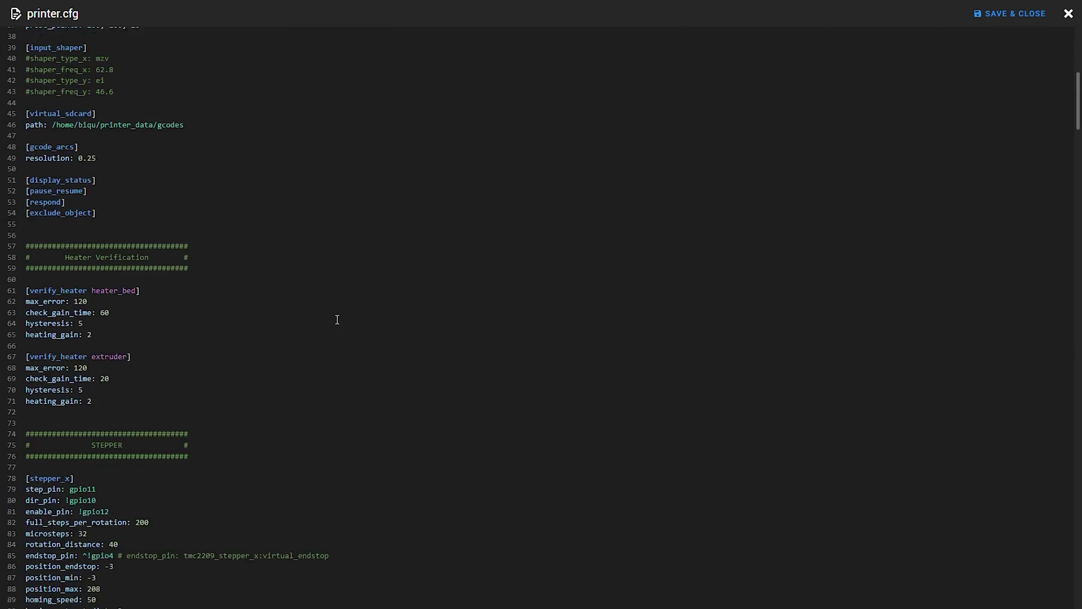
{"action": "scroll", "coordinate": [337, 319], "scroll_direction": "down", "scroll_amount": 2}
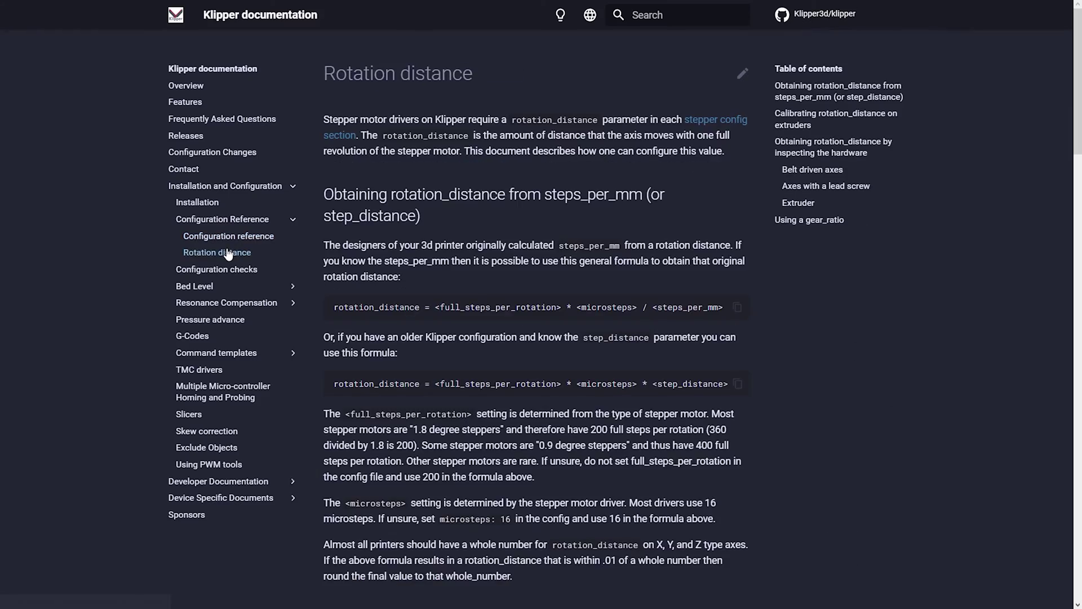
{"action": "scroll", "coordinate": [498, 300], "scroll_direction": "down", "scroll_amount": 10}
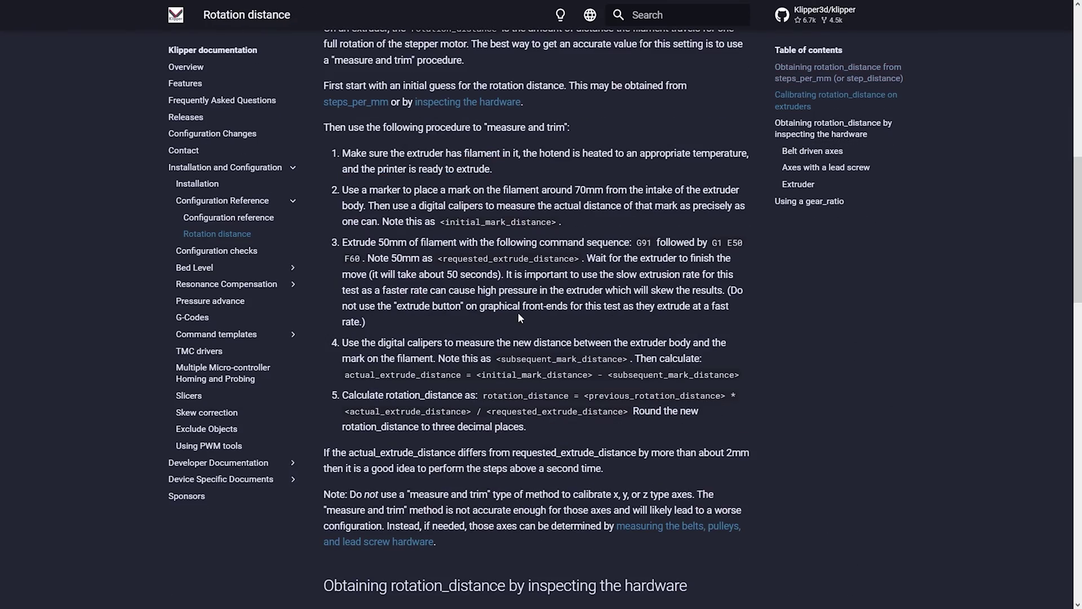
Open the Resonance Compensation and then the Pressure advance pages in the Klipper docs.
{"action": "left_click", "coordinate": [212, 285]}
{"action": "scroll", "coordinate": [219, 307], "scroll_direction": "down", "scroll_amount": 7}
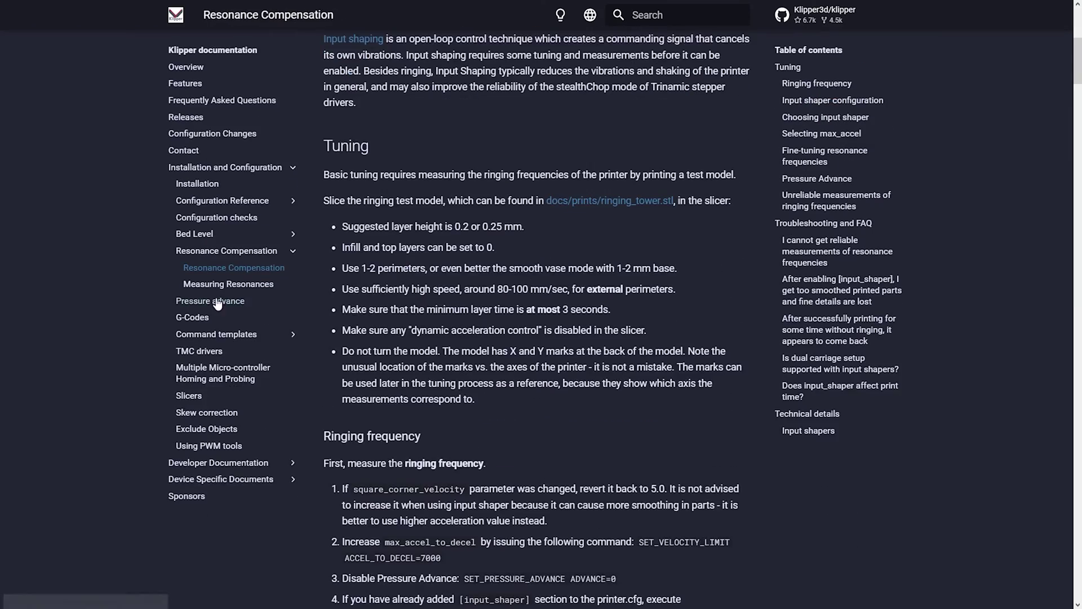
{"action": "left_click", "coordinate": [229, 319]}
{"action": "scroll", "coordinate": [572, 371], "scroll_direction": "down", "scroll_amount": 15}
{"action": "scroll", "coordinate": [572, 371], "scroll_direction": "up", "scroll_amount": 15}
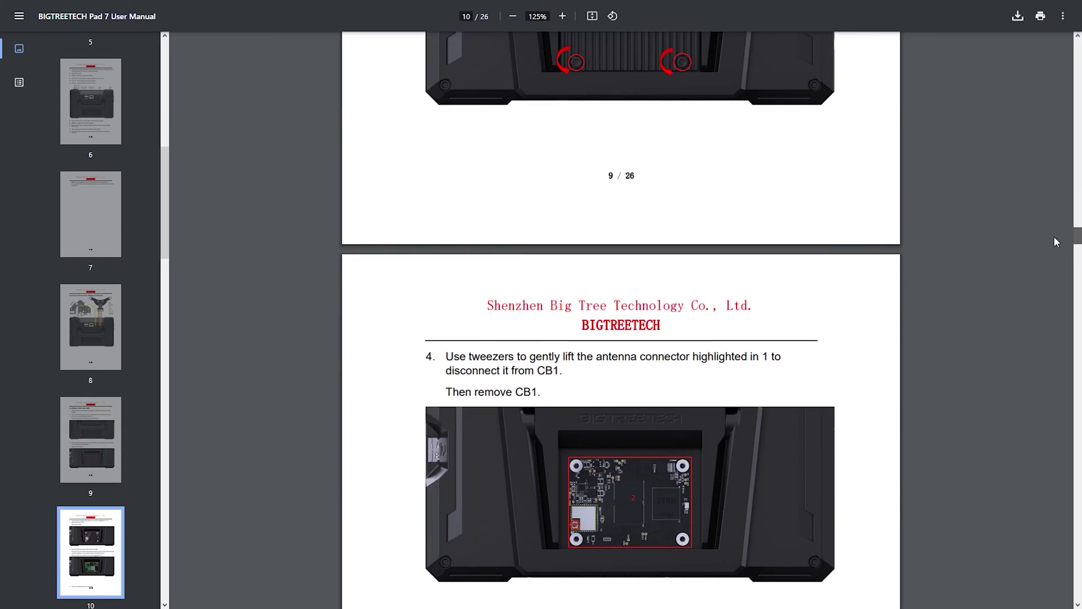
Scroll through the Pad 7 PDF manual's setup steps.
{"action": "scroll", "coordinate": [1051, 254], "scroll_direction": "down", "scroll_amount": 10}
{"action": "scroll", "coordinate": [1049, 266], "scroll_direction": "down", "scroll_amount": 20}
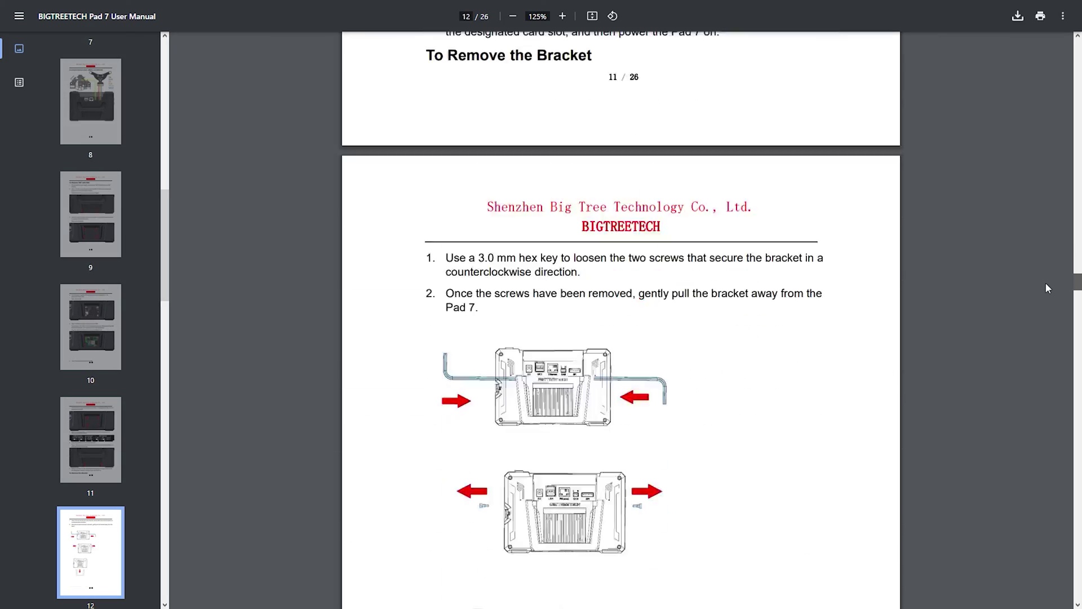
{"action": "scroll", "coordinate": [1045, 338], "scroll_direction": "down", "scroll_amount": 20}
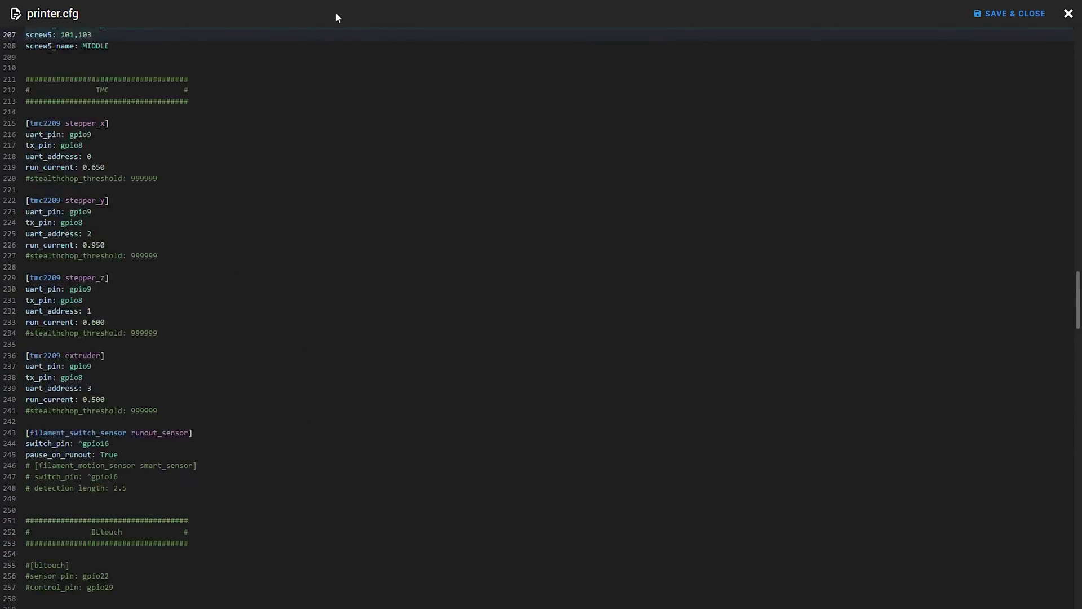
{"action": "scroll", "coordinate": [342, 9], "scroll_direction": "up", "scroll_amount": 20}
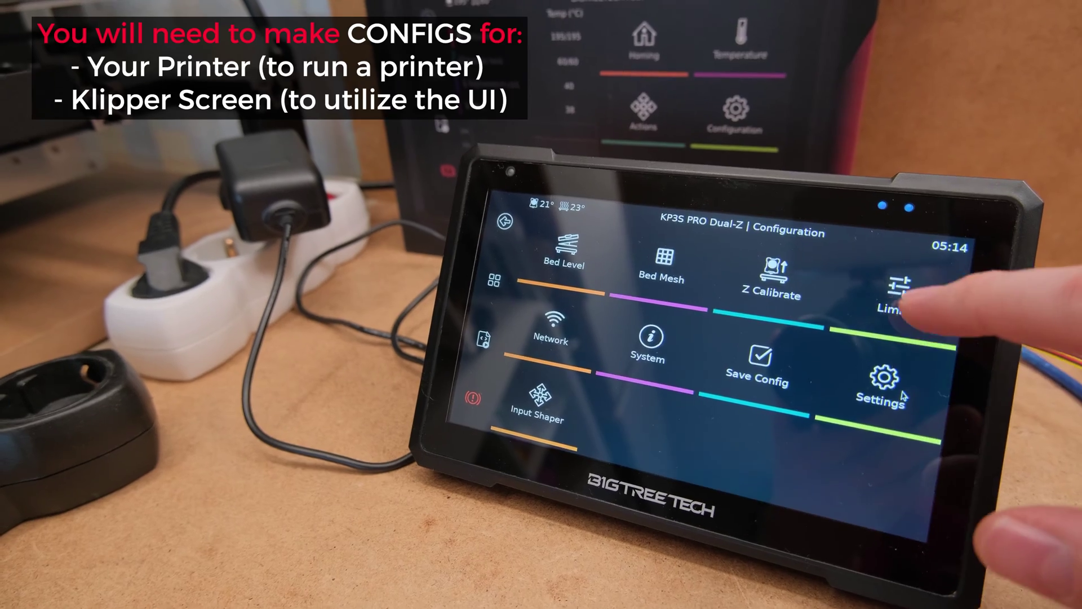
{"action": "left_click", "coordinate": [897, 291]}
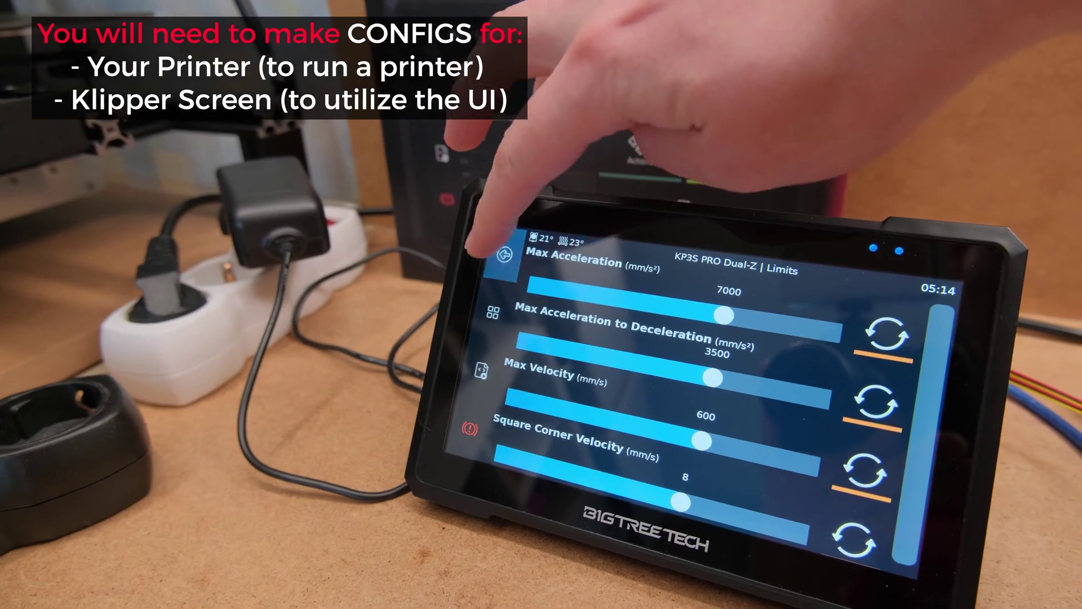
{"action": "left_click", "coordinate": [517, 230]}
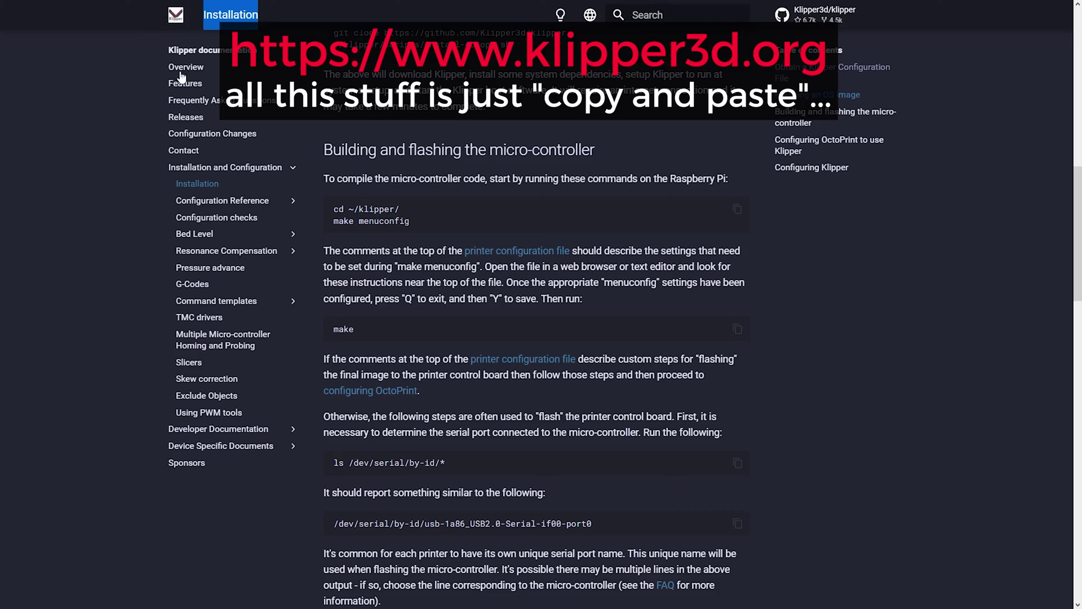
{"action": "left_click_drag", "start_coordinate": [325, 153], "coordinate": [552, 344]}
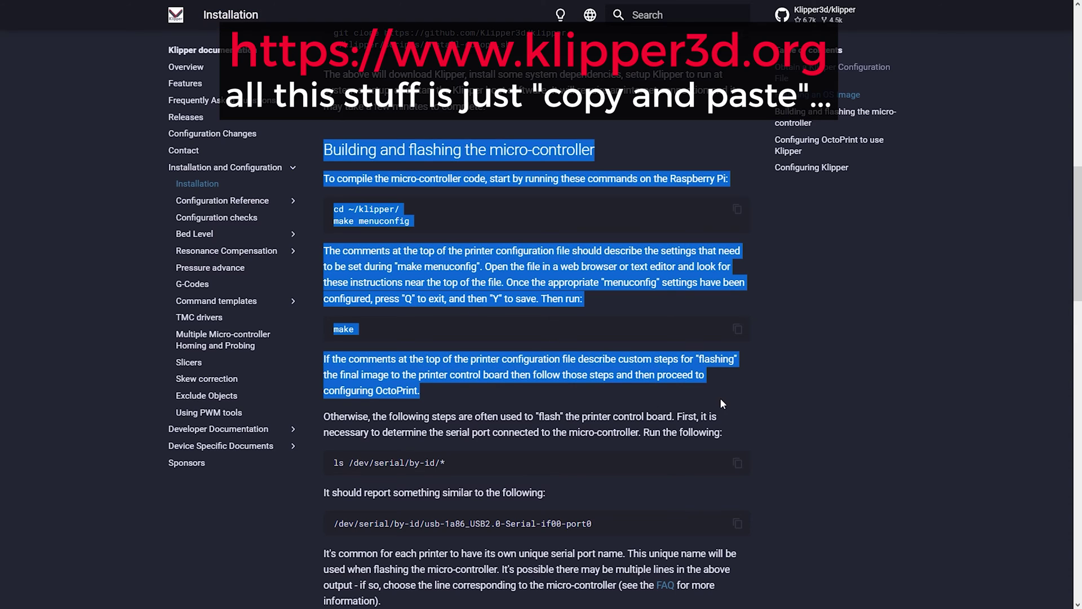
{"action": "left_click", "coordinate": [874, 454]}
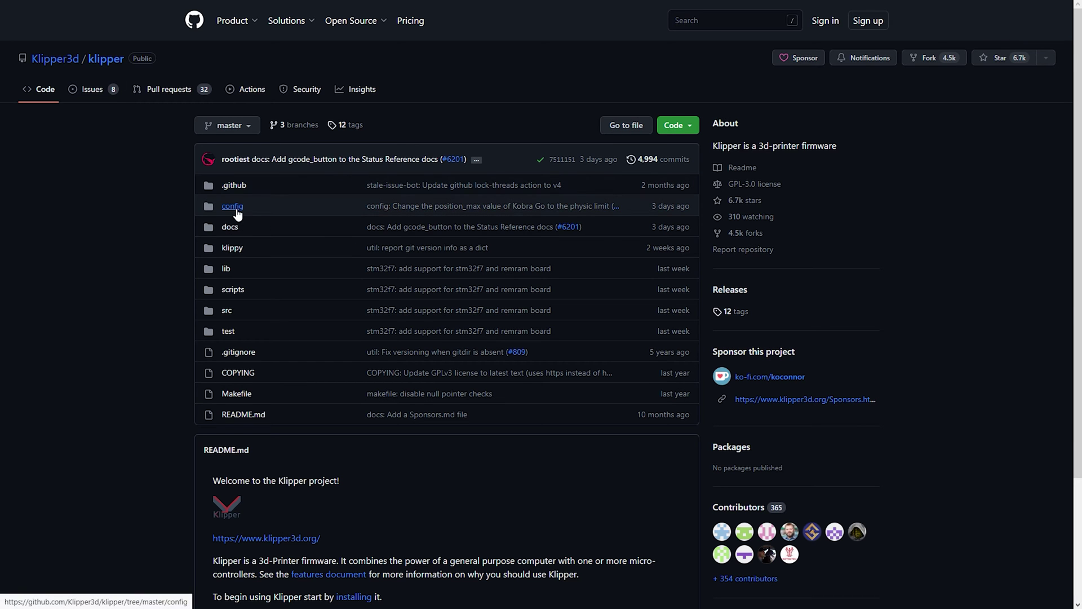
Find and open printer-kingroon-kp3s-2020.cfg in the repository's config folder by searching 'kp3s'.
{"action": "left_click", "coordinate": [233, 206]}
{"action": "key", "text": "ctrl+f"}
{"action": "type", "text": "kp"}
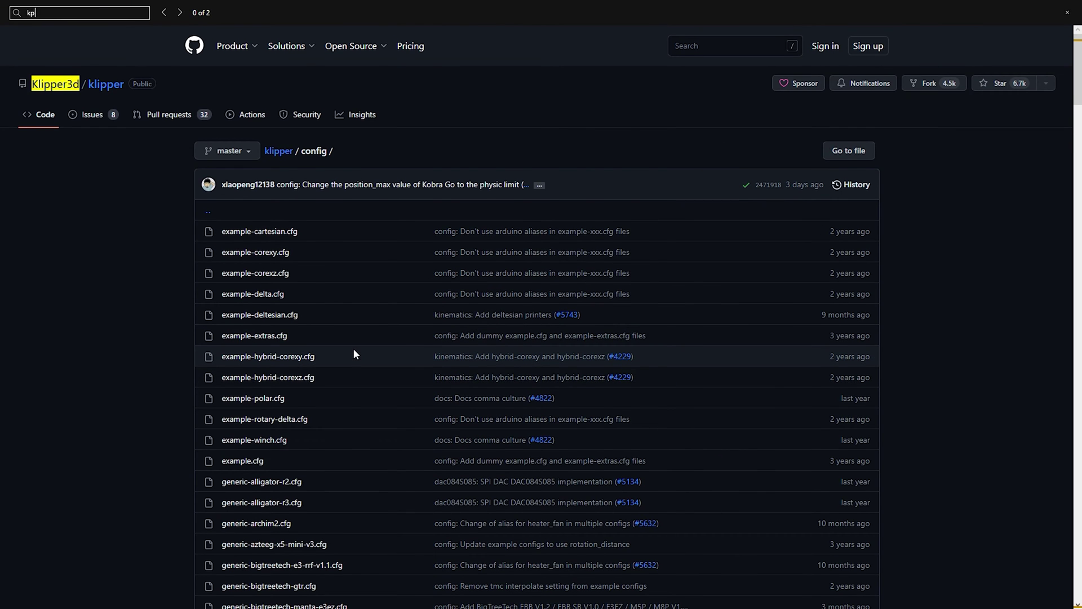
{"action": "type", "text": "3s"}
{"action": "left_click", "coordinate": [326, 319]}
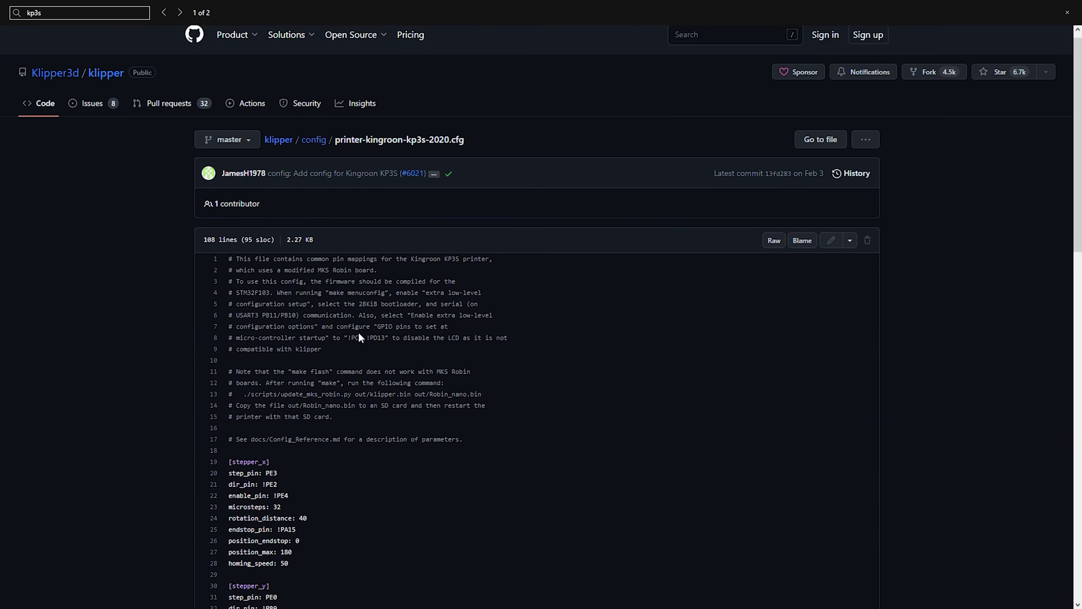
Highlight the 'enable extra low-level' and bootloader/serial comment lines.
{"action": "scroll", "coordinate": [343, 220], "scroll_direction": "down", "scroll_amount": 1}
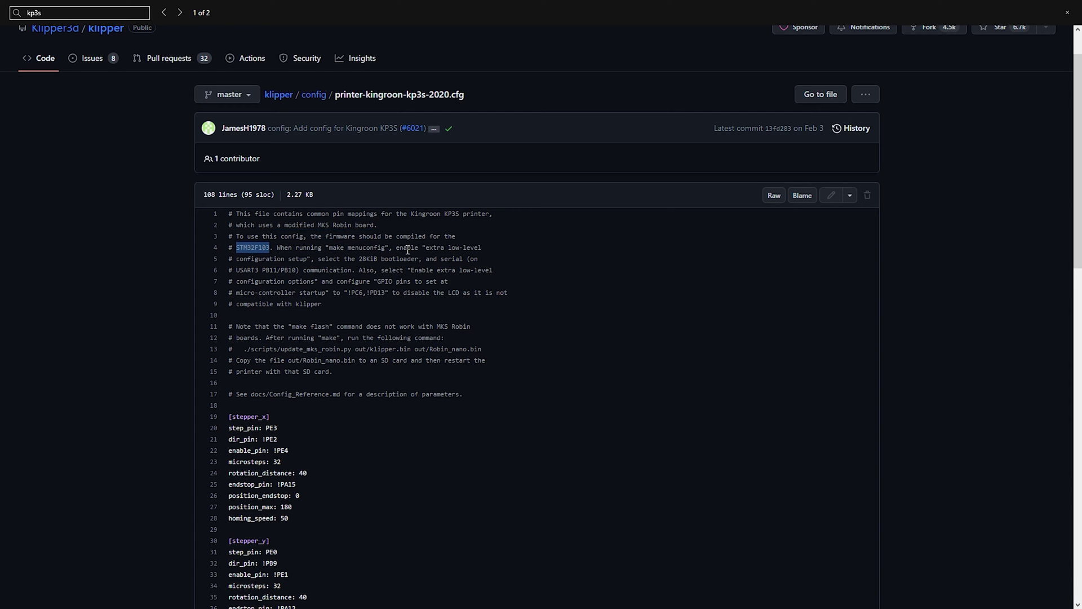
{"action": "left_click_drag", "start_coordinate": [396, 248], "coordinate": [477, 249]}
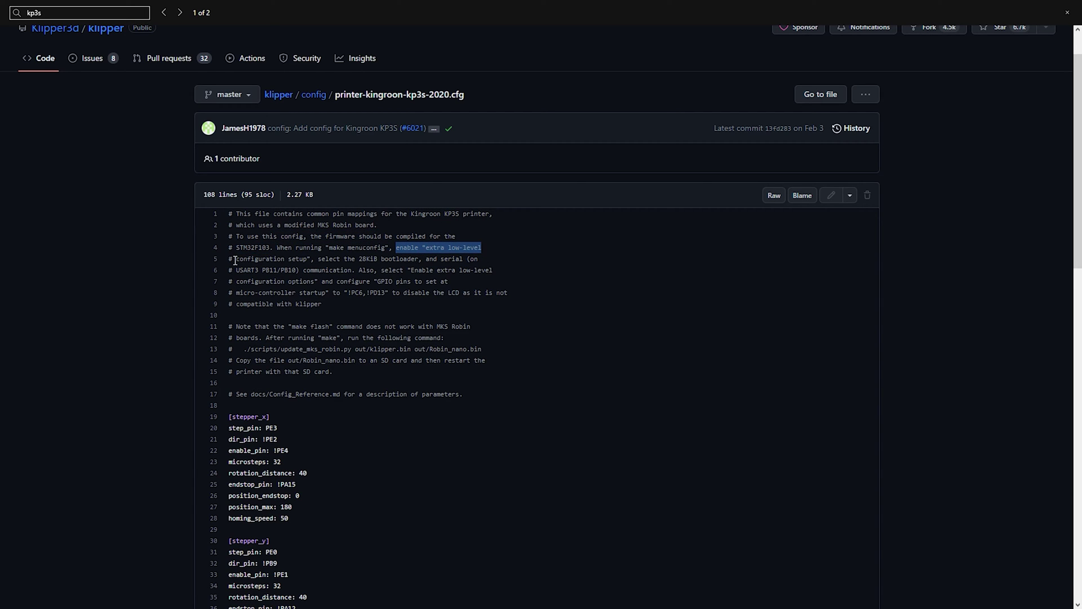
{"action": "left_click_drag", "start_coordinate": [362, 260], "coordinate": [435, 263]}
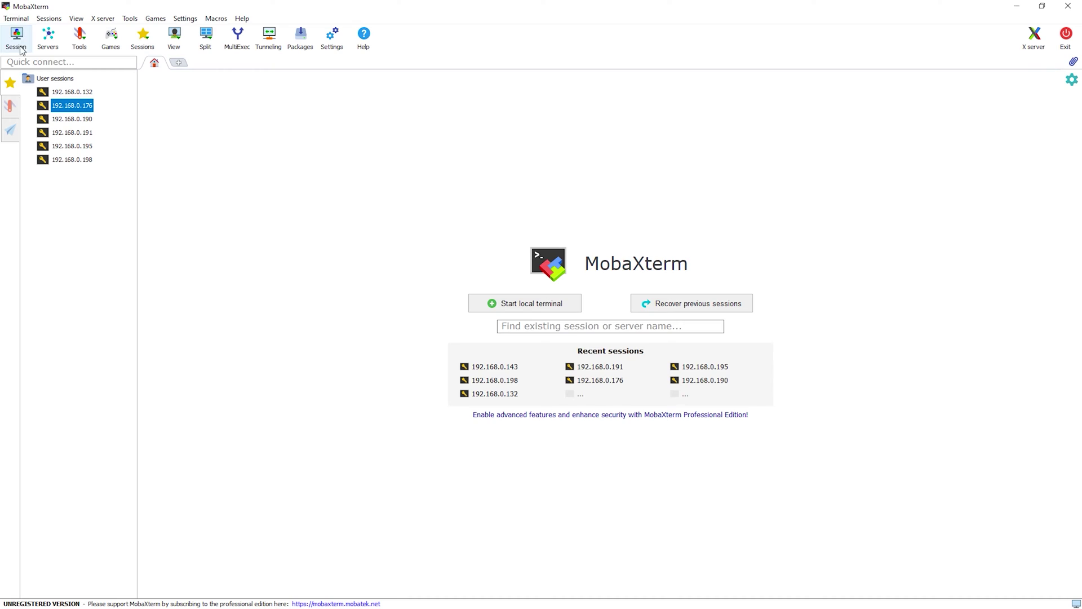
Open an SSH session to 192.168.0.143 and log in with the Pad's username and password.
{"action": "left_click", "coordinate": [17, 38]}
{"action": "left_click", "coordinate": [314, 180]}
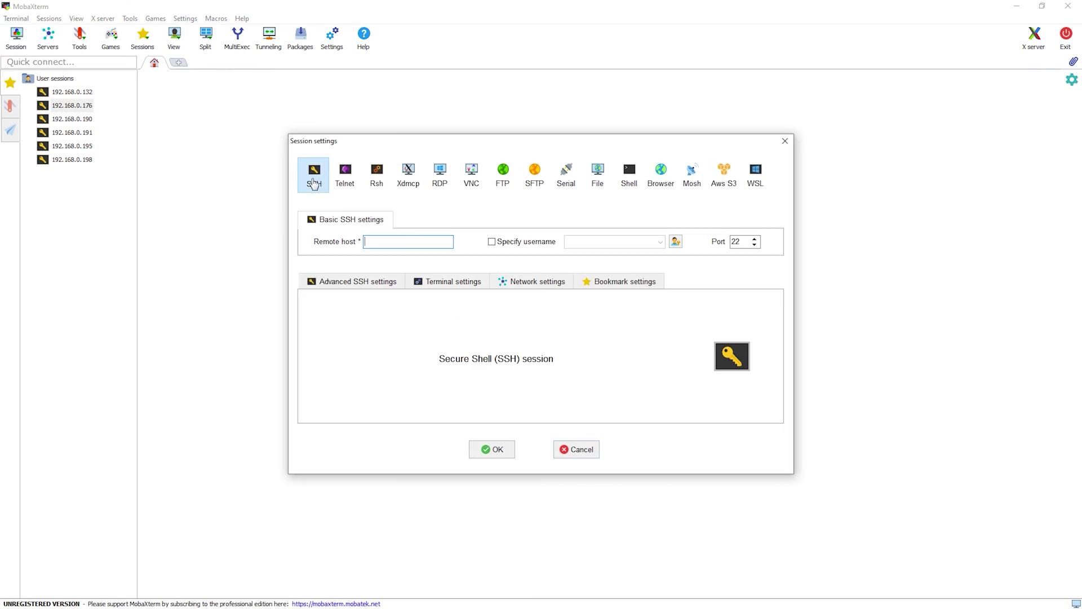
{"action": "left_click", "coordinate": [499, 449]}
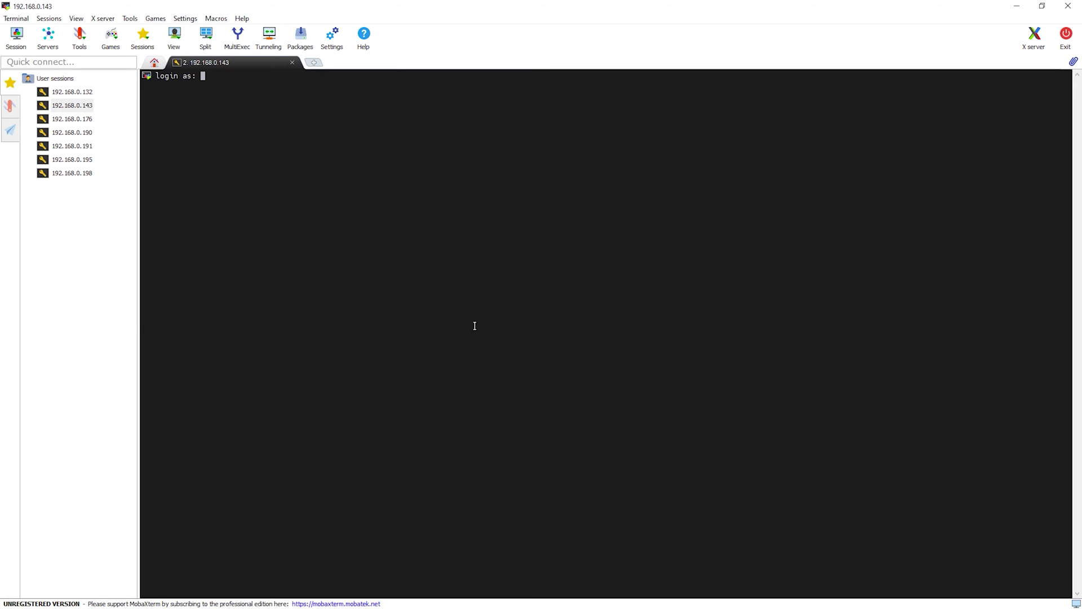
{"action": "type", "text": "biqu"}
{"action": "key", "text": "Return"}
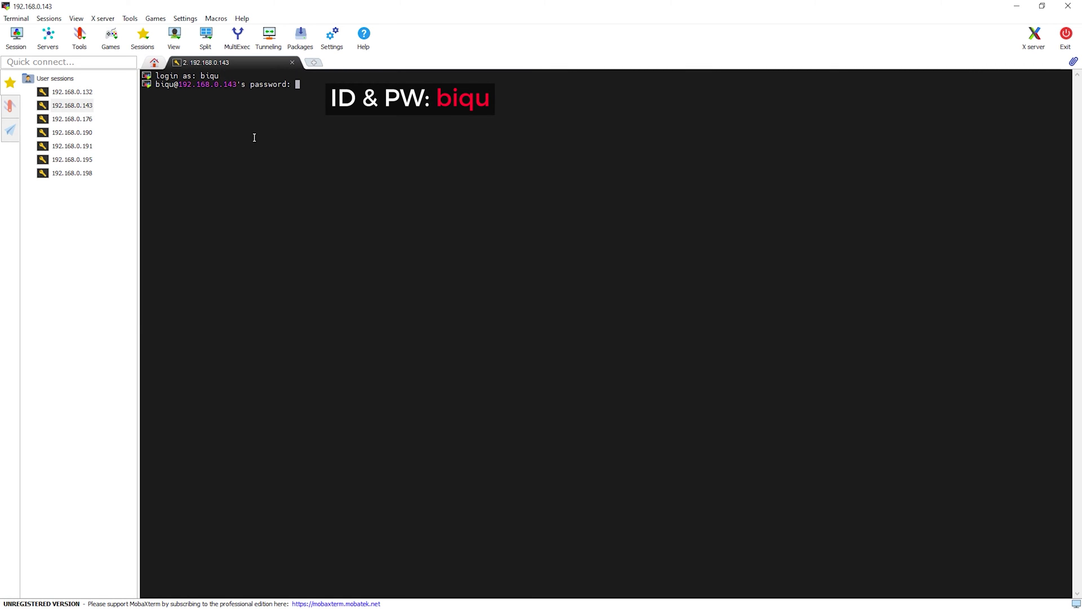
{"action": "type", "text": "biqu"}
{"action": "key", "text": "Return"}
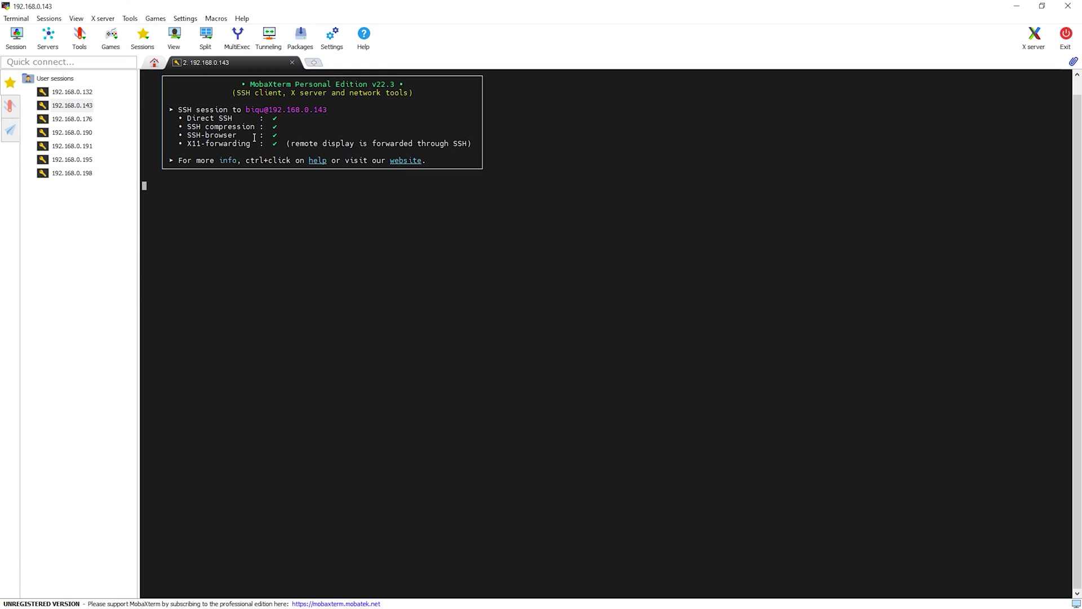
Configure the Klipper firmware in make menuconfig: STM32 architecture, processor, bootloader and serial interface.
{"action": "right_click", "coordinate": [321, 322]}
{"action": "key", "text": "Return"}
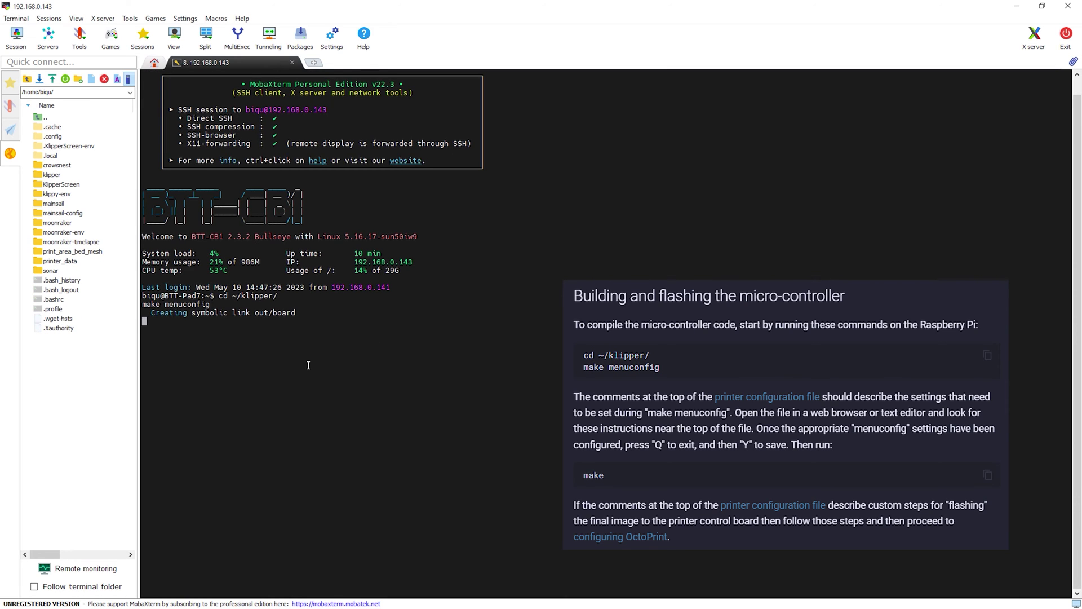
{"action": "key", "text": "Down"}
{"action": "key", "text": "Return"}
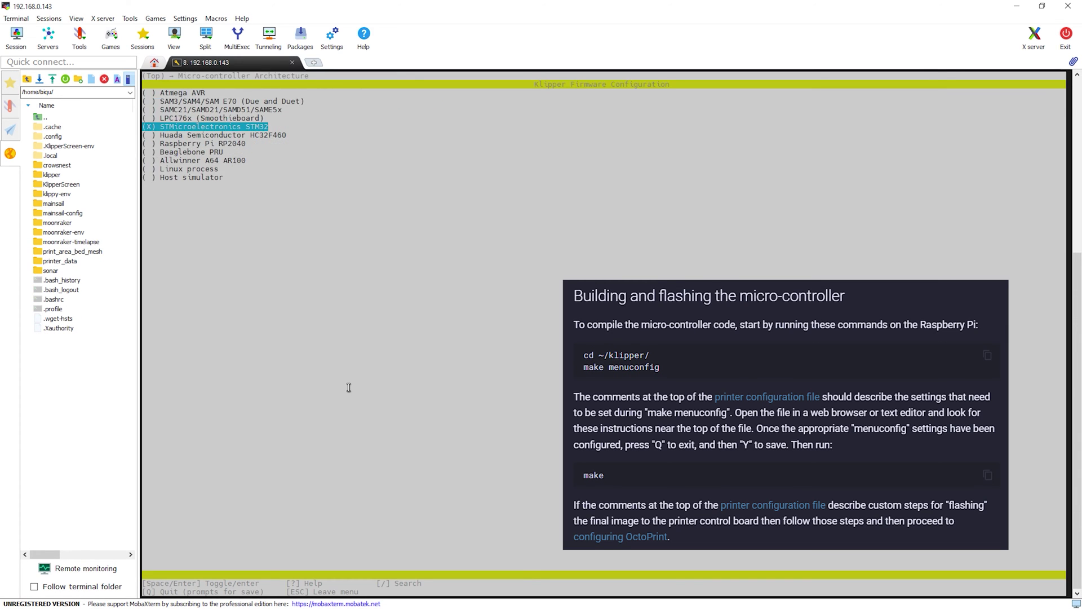
{"action": "key", "text": "Escape"}
{"action": "key", "text": "Down"}
{"action": "key", "text": "Return"}
{"action": "key", "text": "Escape"}
{"action": "key", "text": "Down"}
{"action": "key", "text": "Down"}
{"action": "key", "text": "Down"}
{"action": "key", "text": "Down"}
{"action": "key", "text": "Down"}
{"action": "key", "text": "Down"}
{"action": "key", "text": "Down"}
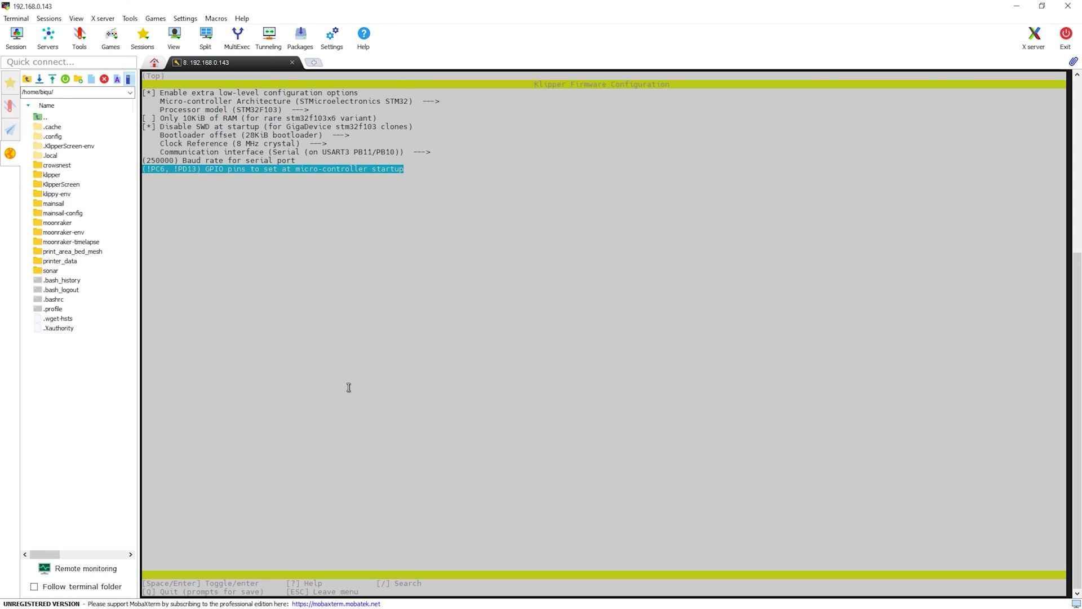
{"action": "key", "text": "q"}
Compile the firmware with make and convert it to Robin_nano.bin.
{"action": "type", "text": "make"}
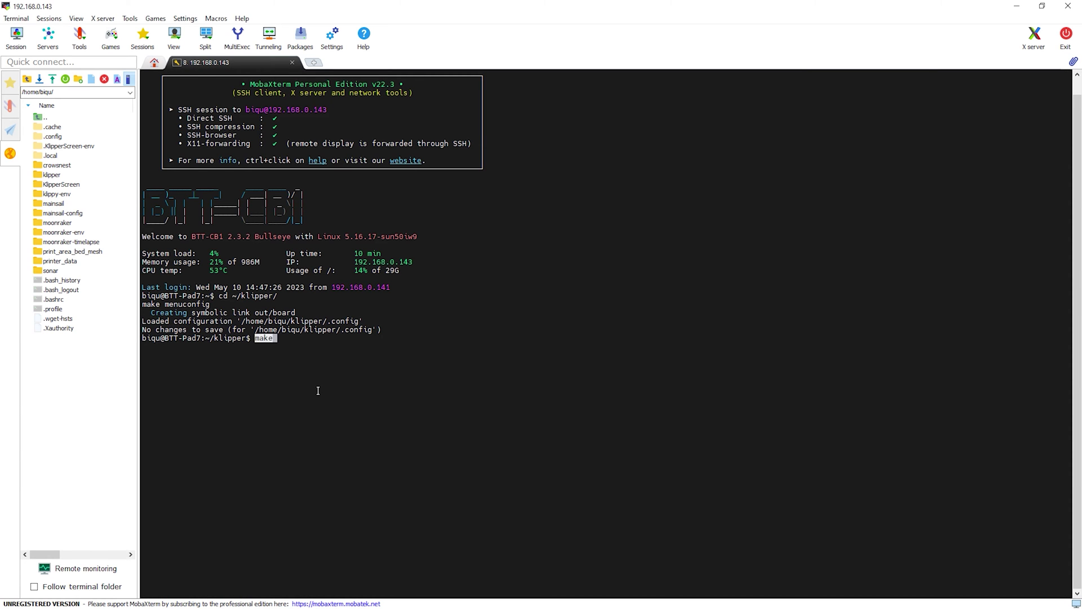
{"action": "key", "text": "Return"}
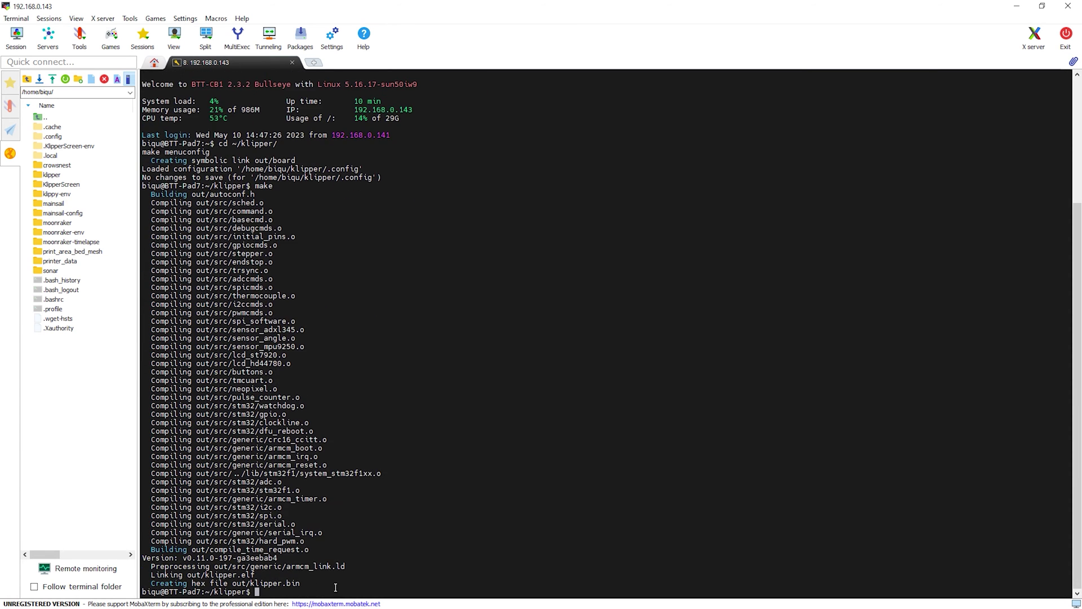
{"action": "key", "text": "Up"}
{"action": "key", "text": "Return"}
Download Robin_nano.bin from the klipper/out folder to the computer.
{"action": "double_click", "coordinate": [52, 175]}
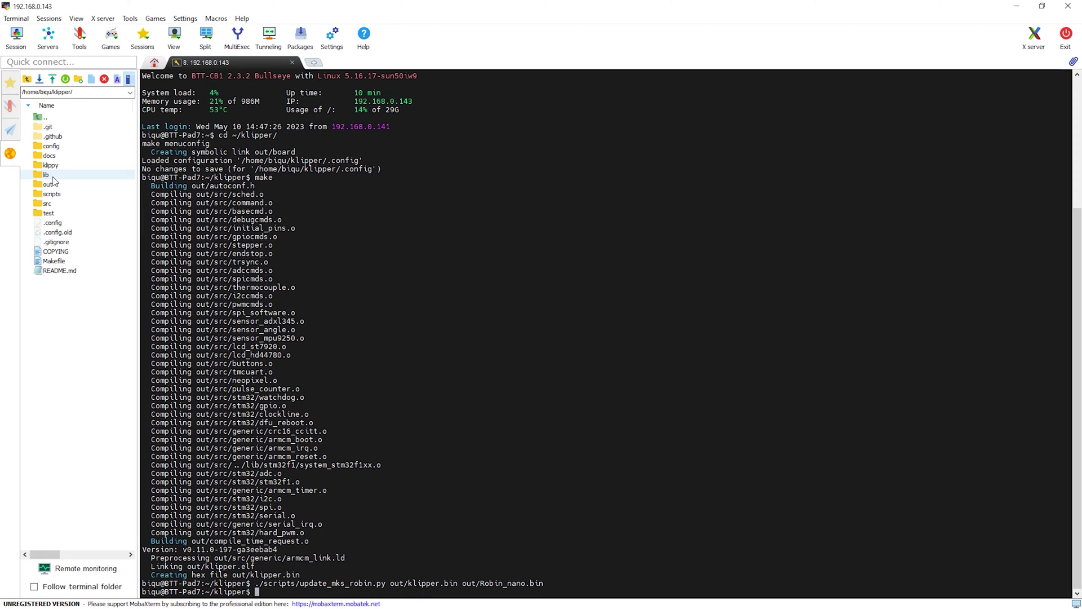
{"action": "double_click", "coordinate": [48, 214]}
{"action": "right_click", "coordinate": [68, 254]}
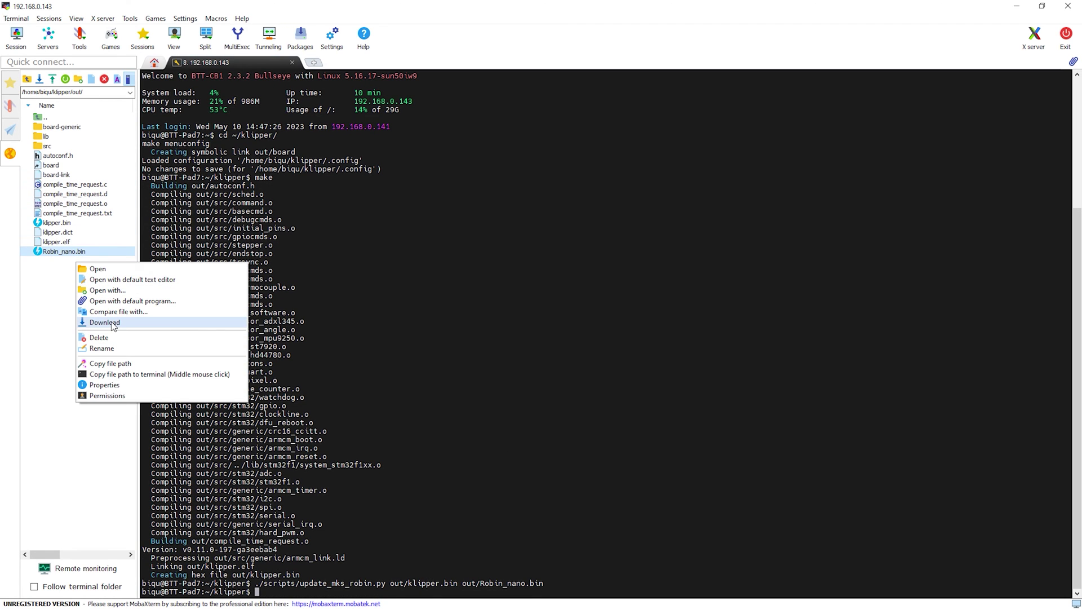
{"action": "left_click", "coordinate": [105, 322]}
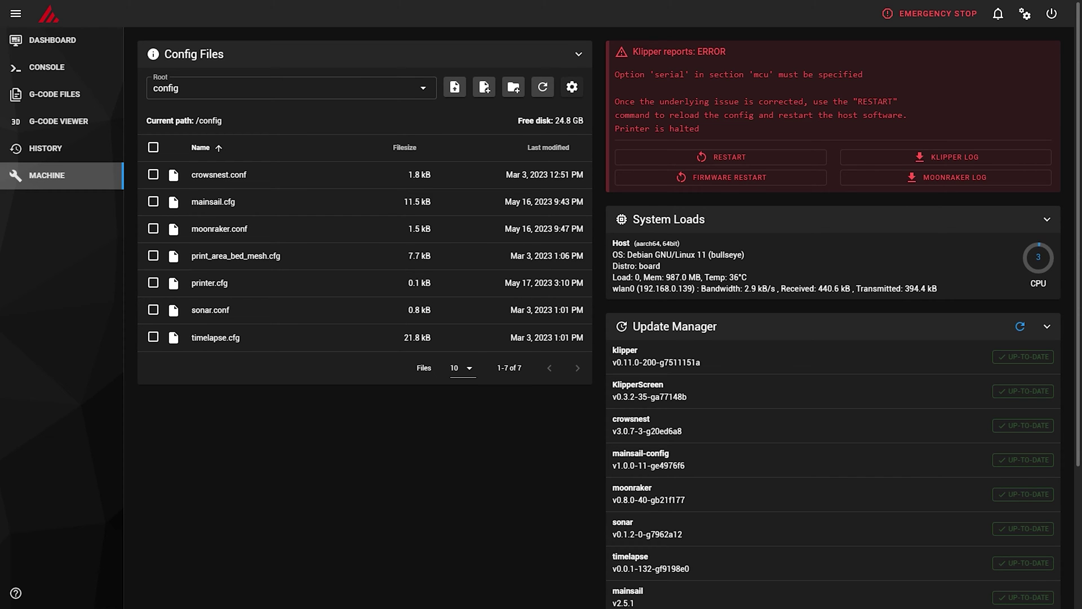
Upload a file to the config files, run ls /dev/serial/by-id/*, and select the rp2040 path.
{"action": "left_click_drag", "start_coordinate": [0, 287], "coordinate": [340, 293]}
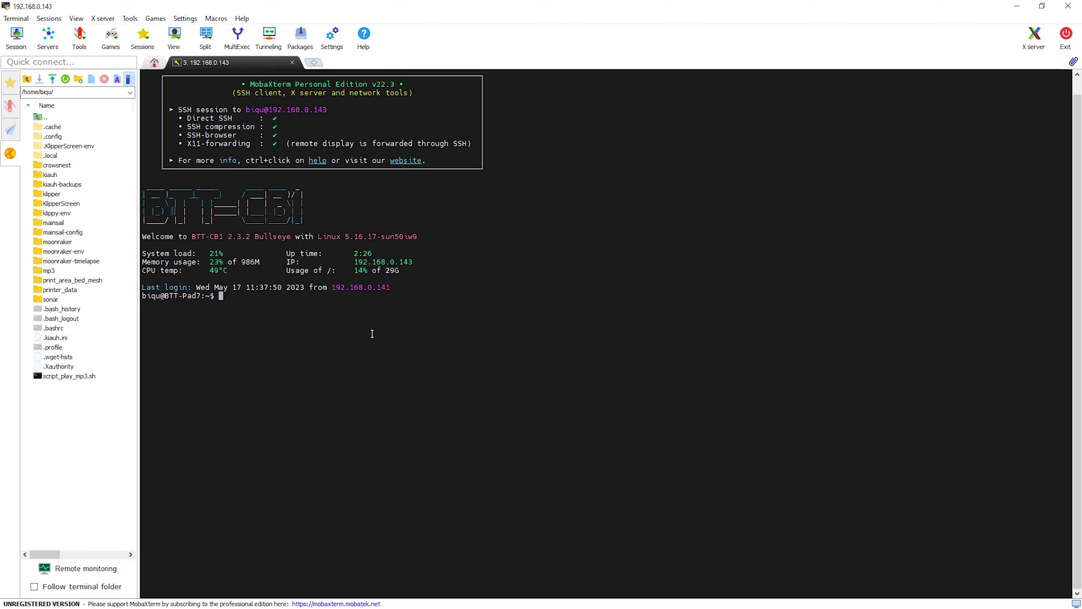
{"action": "right_click", "coordinate": [296, 324]}
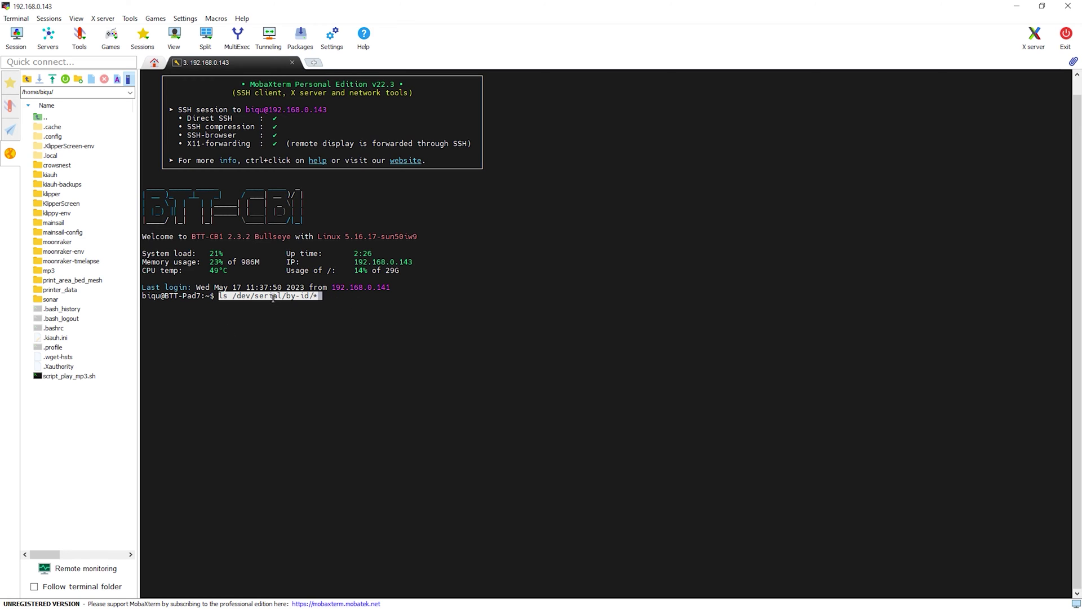
{"action": "key", "text": "Return"}
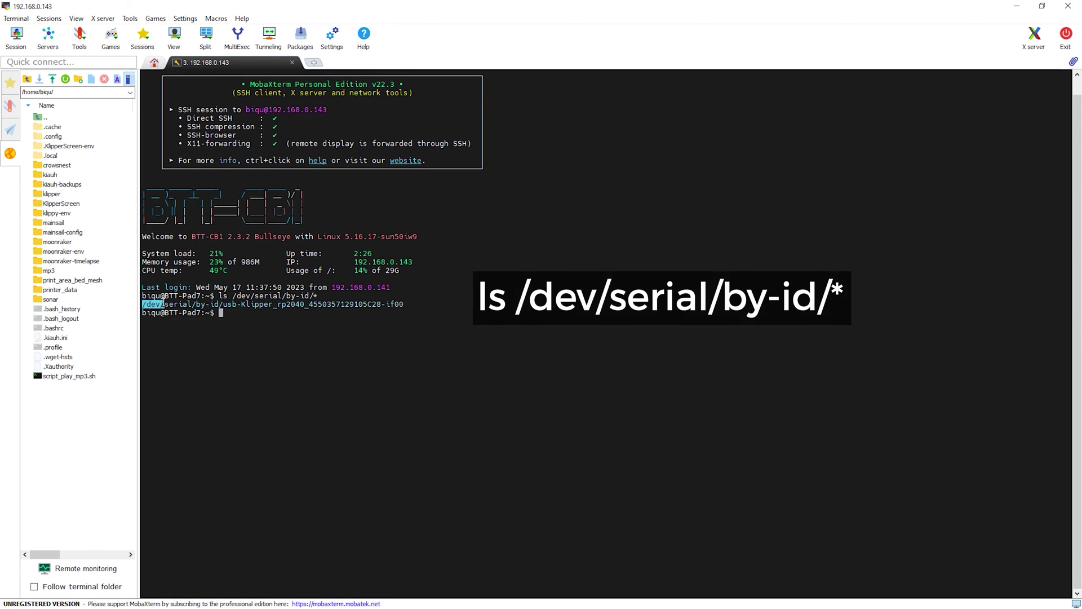
{"action": "left_click_drag", "start_coordinate": [163, 305], "coordinate": [410, 304]}
{"action": "key", "text": "ctrl+c"}
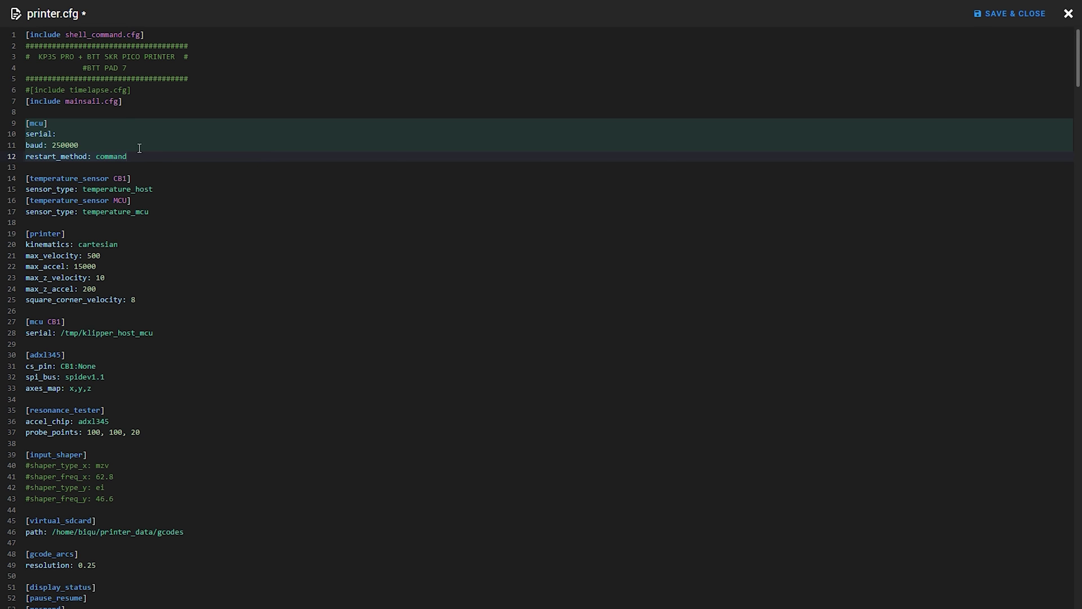
Paste the rp2040 device path after serial: under [mcu] and save printer.cfg.
{"action": "left_click", "coordinate": [139, 147]}
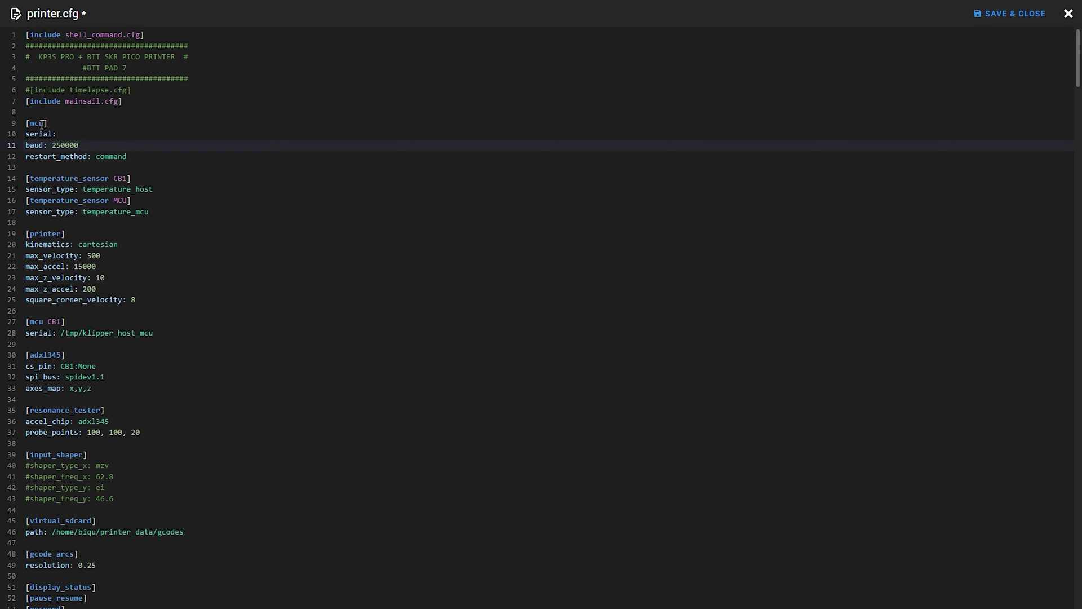
{"action": "left_click", "coordinate": [92, 133]}
{"action": "key", "text": "ctrl+v"}
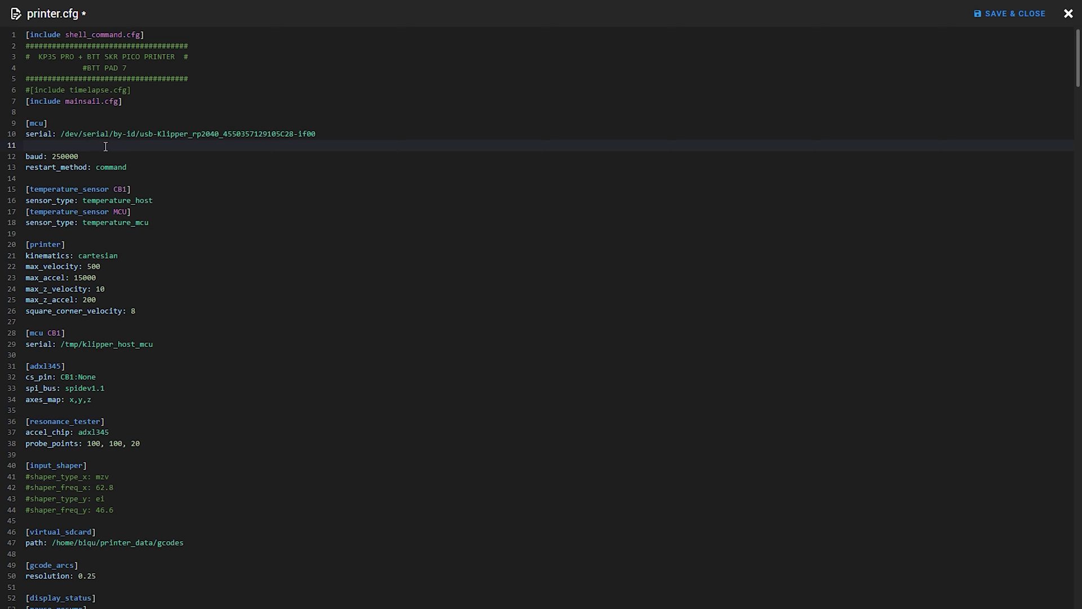
{"action": "key", "text": "Delete"}
{"action": "left_click", "coordinate": [1003, 22]}
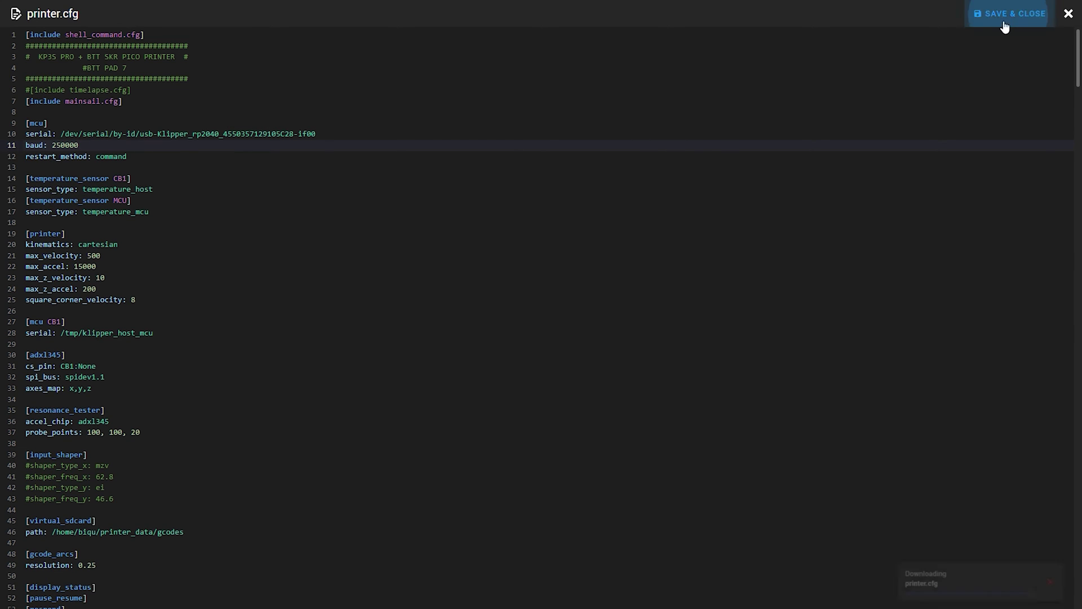
Reopen printer.cfg to verify the serial change, then close it.
{"action": "left_click", "coordinate": [217, 309]}
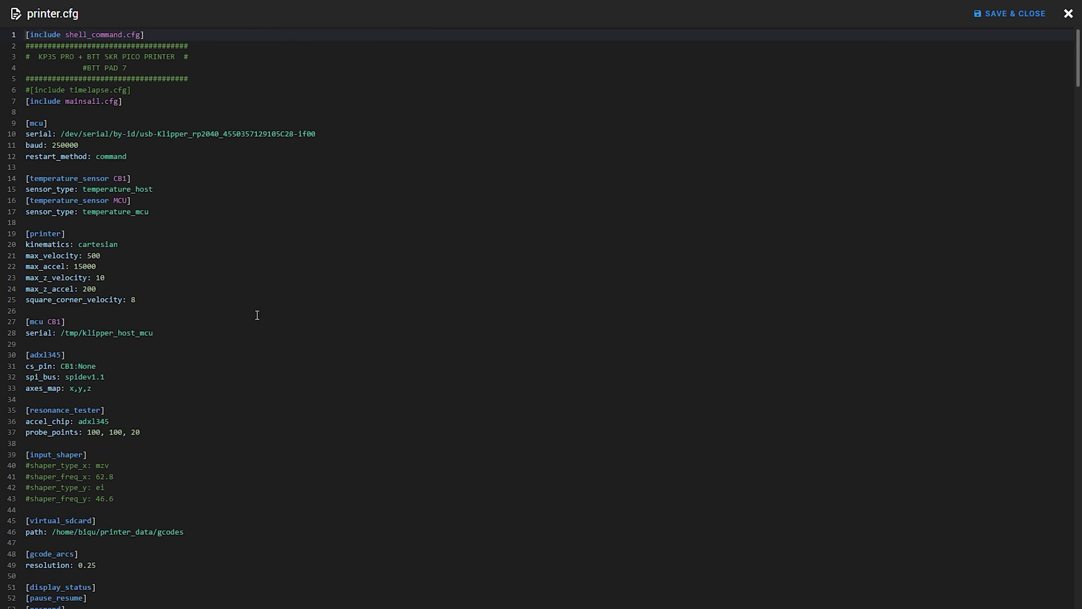
{"action": "scroll", "coordinate": [183, 266], "scroll_direction": "down", "scroll_amount": 15}
{"action": "scroll", "coordinate": [242, 367], "scroll_direction": "up", "scroll_amount": 12}
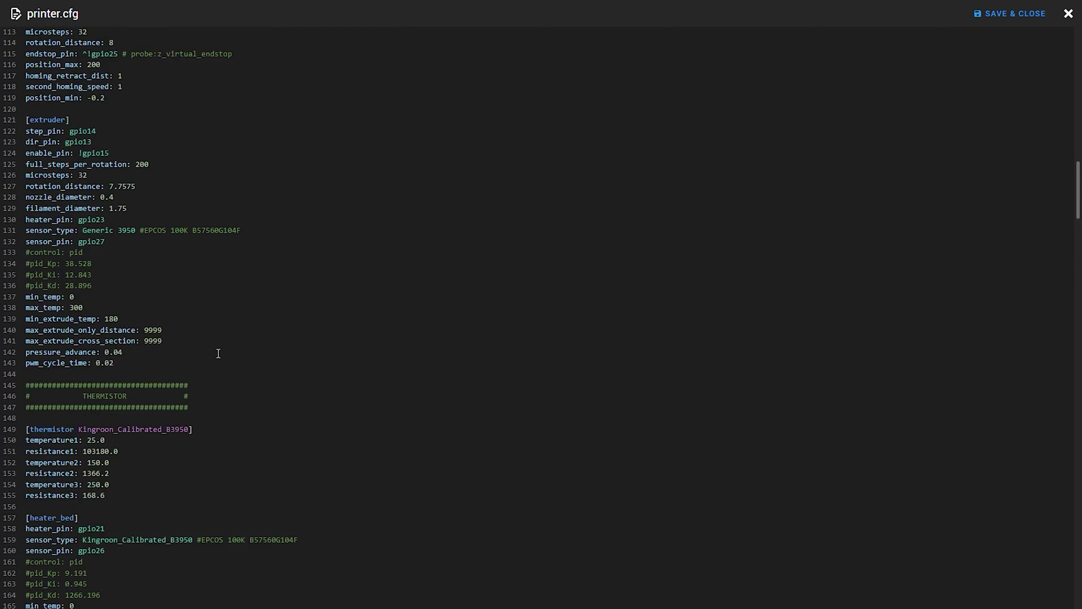
{"action": "scroll", "coordinate": [275, 352], "scroll_direction": "up", "scroll_amount": 3}
{"action": "left_click", "coordinate": [1007, 17]}
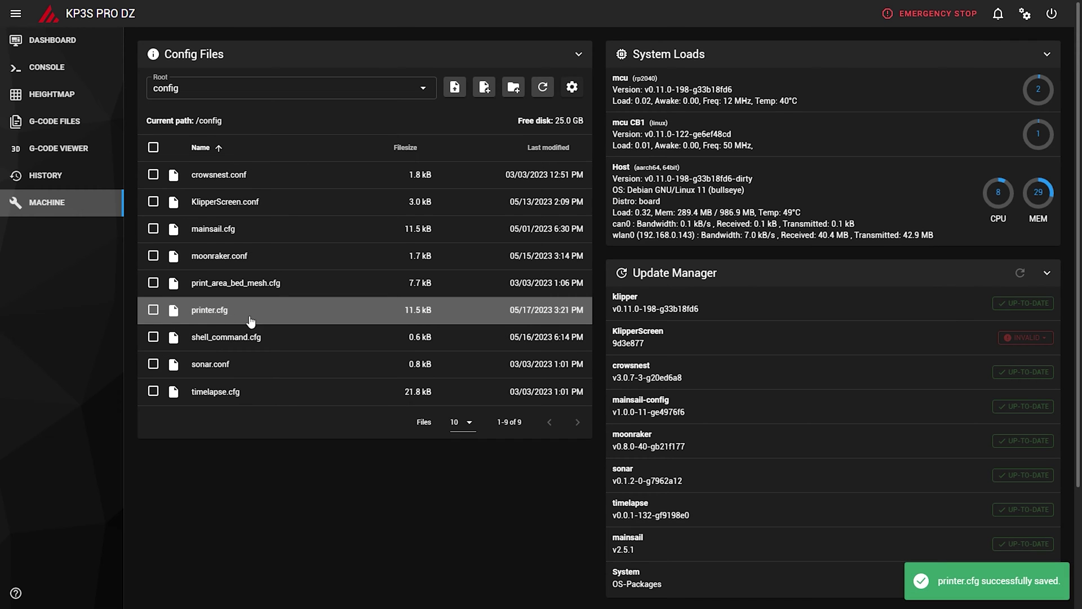
Open KlipperScreen.conf and scroll through it.
{"action": "left_click", "coordinate": [225, 210]}
{"action": "scroll", "coordinate": [114, 104], "scroll_direction": "down", "scroll_amount": 10}
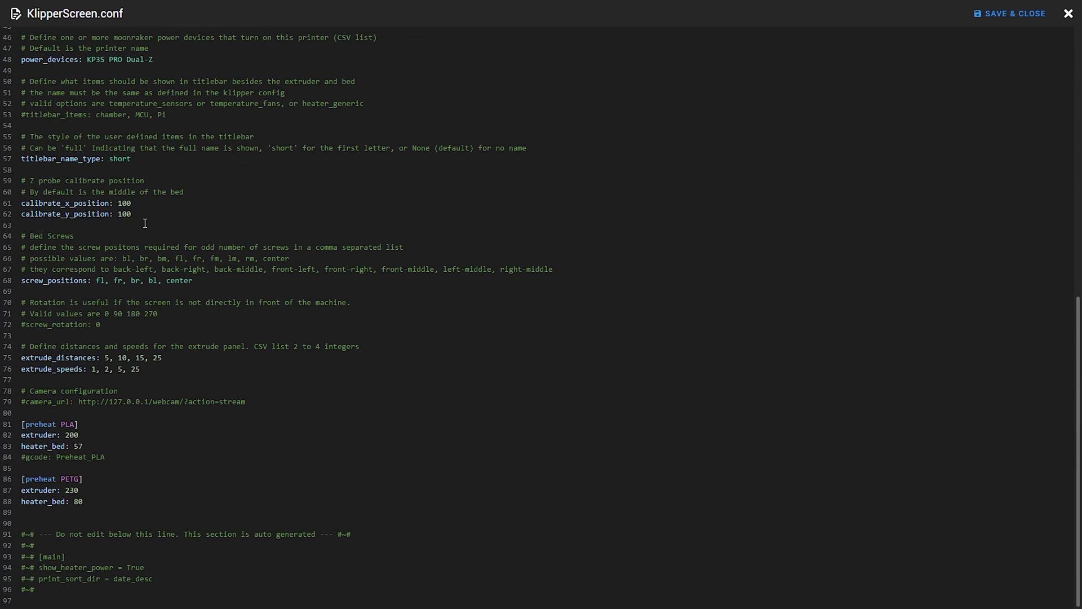
{"action": "scroll", "coordinate": [128, 559], "scroll_direction": "up", "scroll_amount": 10}
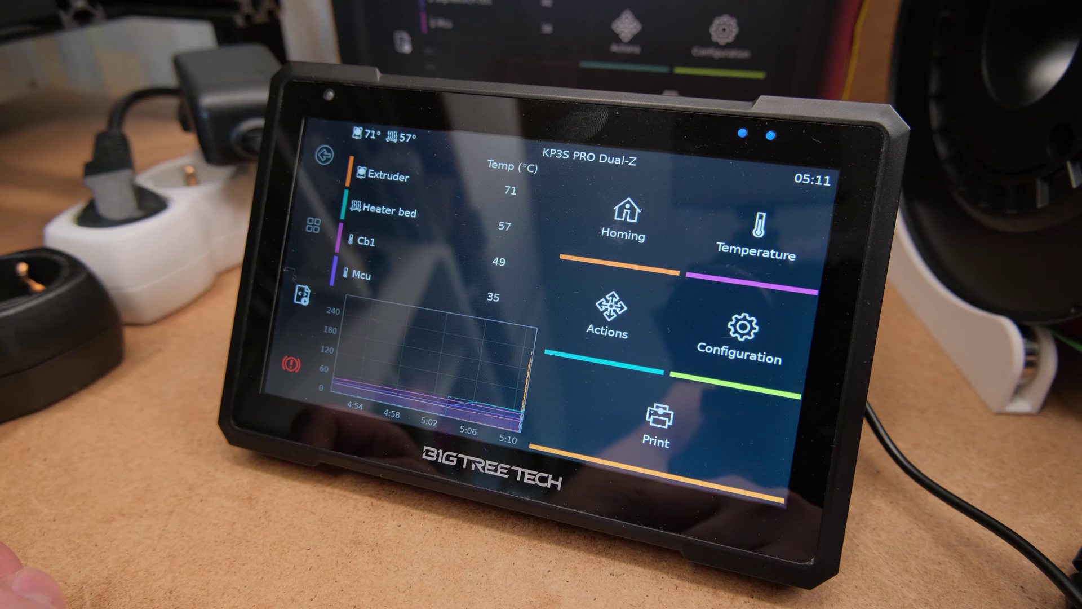
Tap Load on KlipperScreen's Extrude screen, getting the unknown LOAD_FILAMENT command error.
{"action": "left_click", "coordinate": [611, 310]}
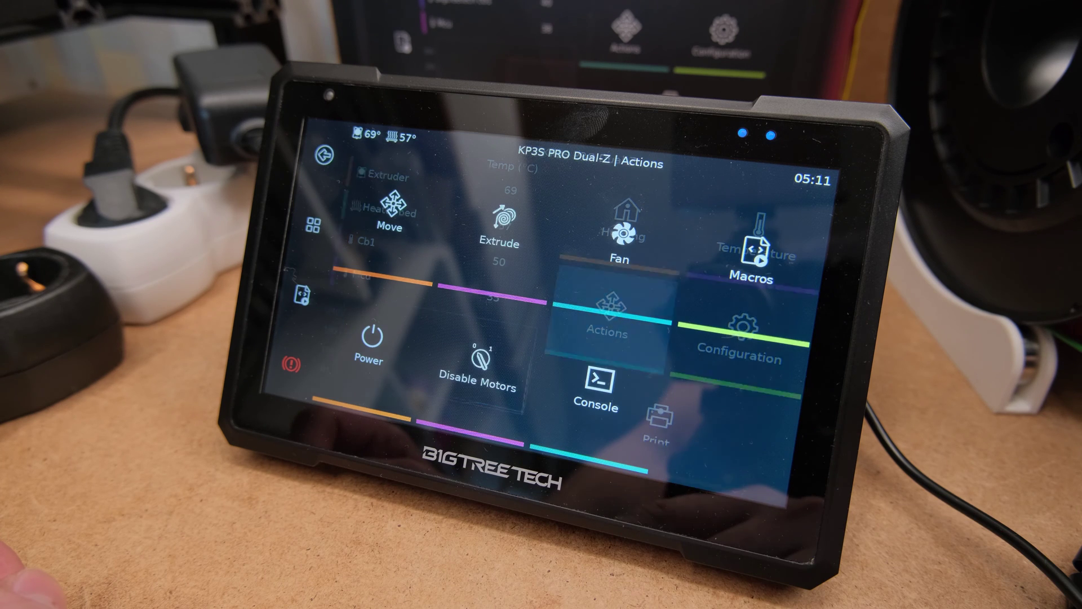
{"action": "left_click", "coordinate": [499, 224]}
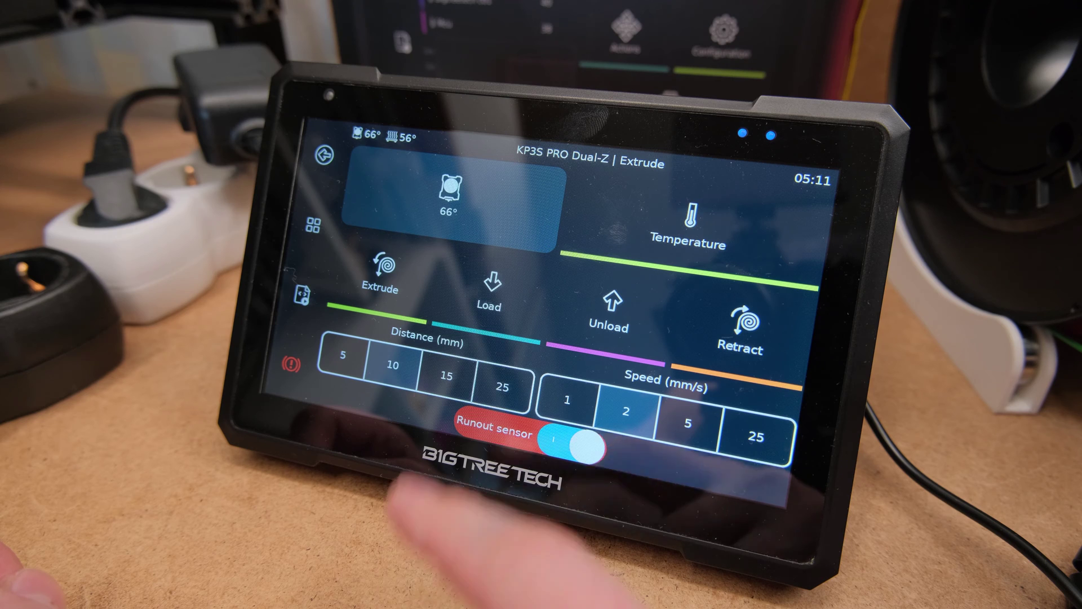
{"action": "left_click", "coordinate": [489, 290]}
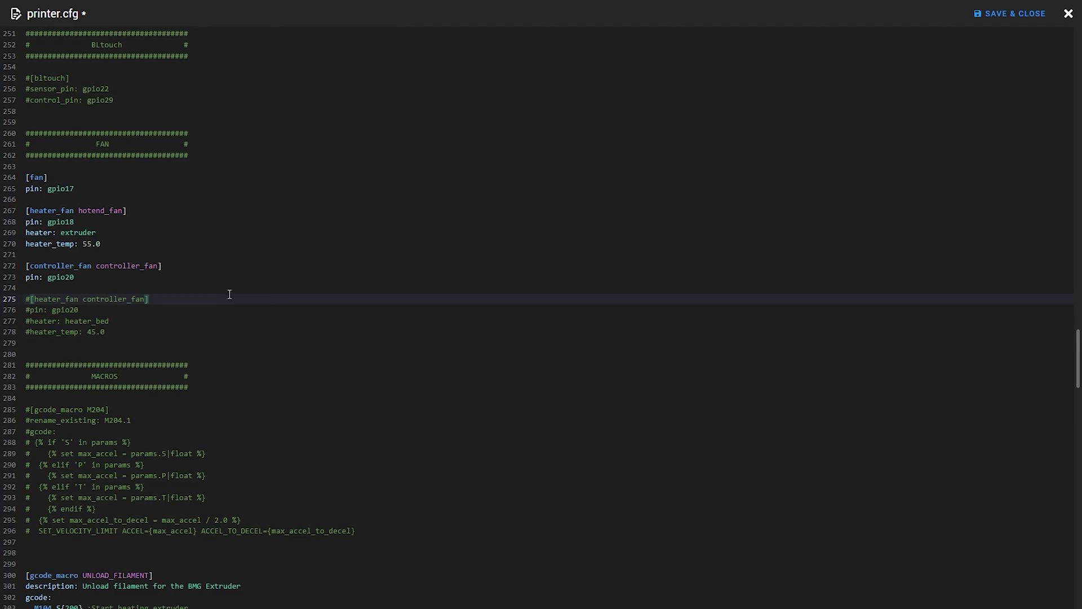
{"action": "scroll", "coordinate": [225, 287], "scroll_direction": "down", "scroll_amount": 10}
Paste the LOAD_FILAMENT macro onto empty line 298 in printer.cfg.
{"action": "key", "text": "Up"}
{"action": "key", "text": "Up"}
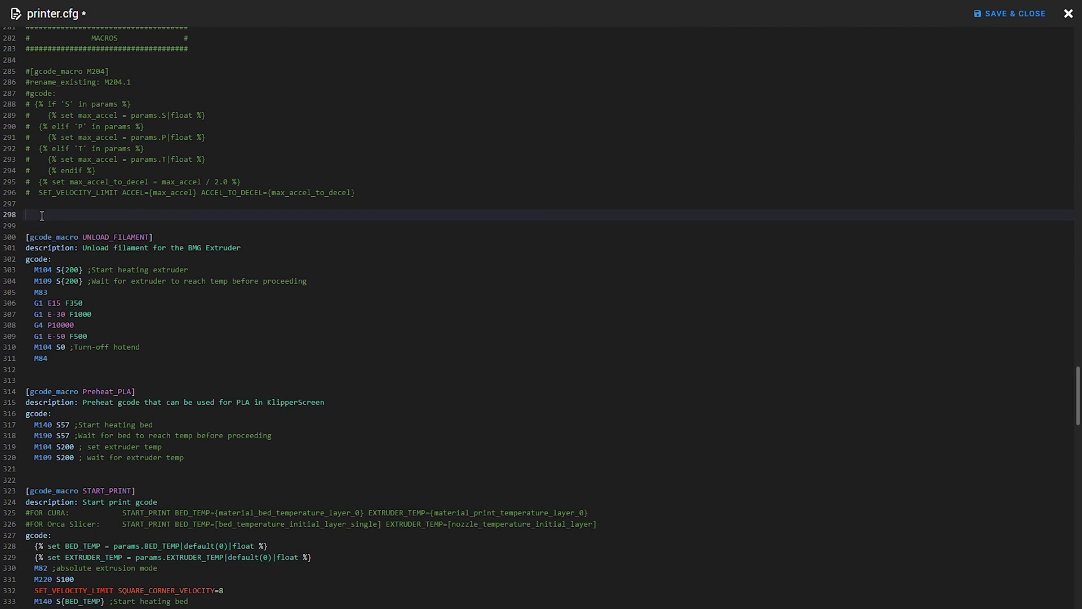
{"action": "type", "text": "[gcode_macro LOAD_FILAMENT] description: Load filament for the BMG Extruder gcode:   M104 S{200} ;Start heating extruder   M109 S{200} ;Wait for extruder to reach temp before proceeding   M83   G1 E66 F600 ; Extrude 66mm of filament at a feedrate of (10mm/s)   G1 E44 F250 ; Extrude 44mm of filament at a feedrate of (5mm/s)   G1 E-1 F1200 ; Retract 1mm of filament at a feedrate of (20mm/s)   M104 S0 ;Turn-off hotend   M84"}
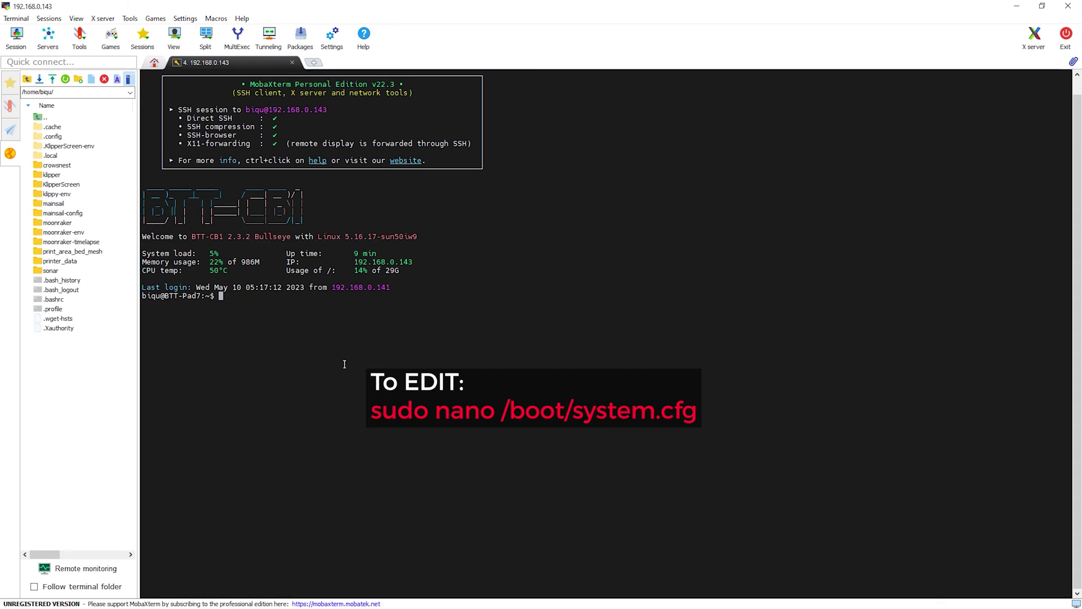
Edit /boot/system.cfg with sudo nano, change TOUCH_VIBRATION from OFF to ON, and save.
{"action": "type", "text": "sudo nano /boot/system.cfg"}
{"action": "key", "text": "Return"}
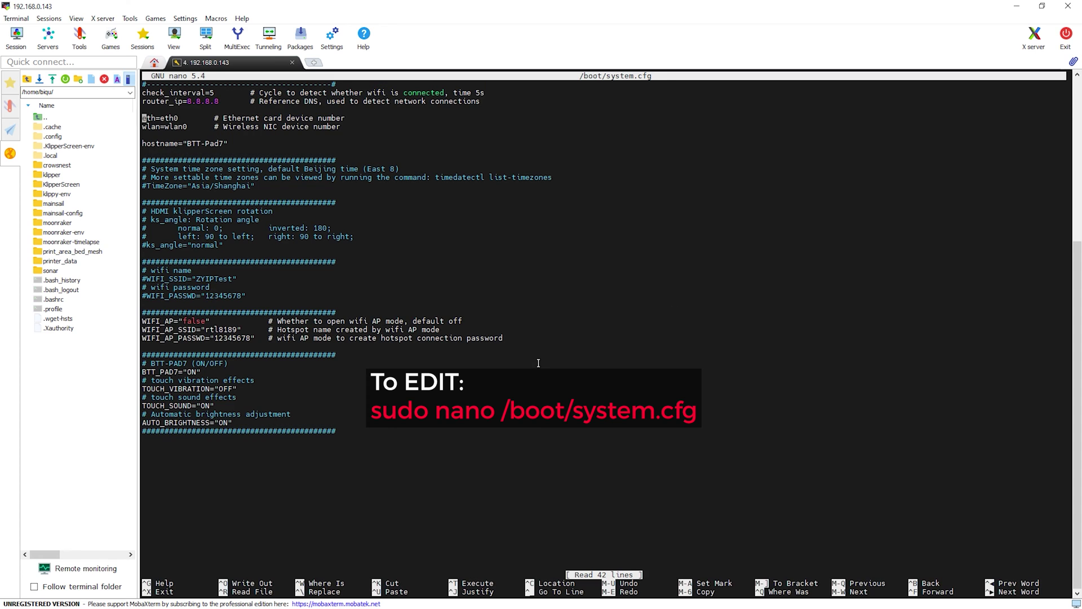
{"action": "key", "text": "Down"}
{"action": "key", "text": "Down"}
{"action": "key", "text": "Down"}
{"action": "key", "text": "Down"}
{"action": "key", "text": "Down"}
{"action": "key", "text": "Down"}
{"action": "key", "text": "Down"}
{"action": "key", "text": "Down"}
{"action": "key", "text": "Down"}
{"action": "key", "text": "Down"}
{"action": "key", "text": "Right"}
{"action": "key", "text": "Right"}
{"action": "key", "text": "Down"}
{"action": "key", "text": "Right"}
{"action": "key", "text": "Right"}
{"action": "key", "text": "Right"}
{"action": "key", "text": "Right"}
{"action": "key", "text": "Right"}
{"action": "key", "text": "Right"}
{"action": "key", "text": "Right"}
{"action": "key", "text": "Right"}
{"action": "key", "text": "Right"}
{"action": "key", "text": "Right"}
{"action": "key", "text": "Right"}
{"action": "key", "text": "Right"}
{"action": "key", "text": "Right"}
{"action": "key", "text": "BackSpace"}
{"action": "key", "text": "BackSpace"}
{"action": "key", "text": "BackSpace"}
{"action": "type", "text": "ON"}
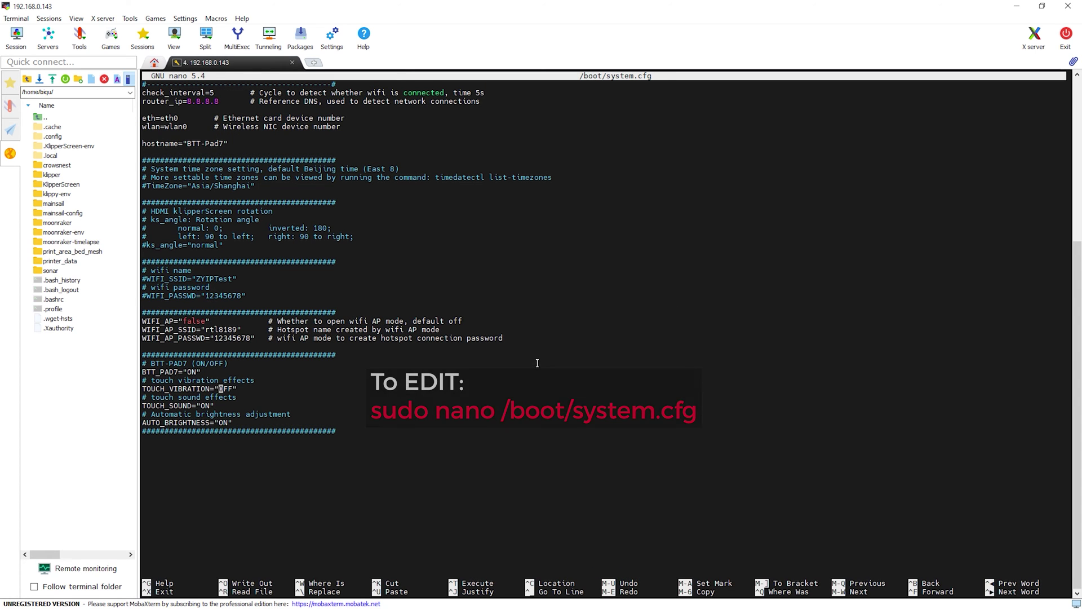
{"action": "key", "text": "ctrl+x"}
{"action": "key", "text": "y"}
{"action": "key", "text": "Return"}
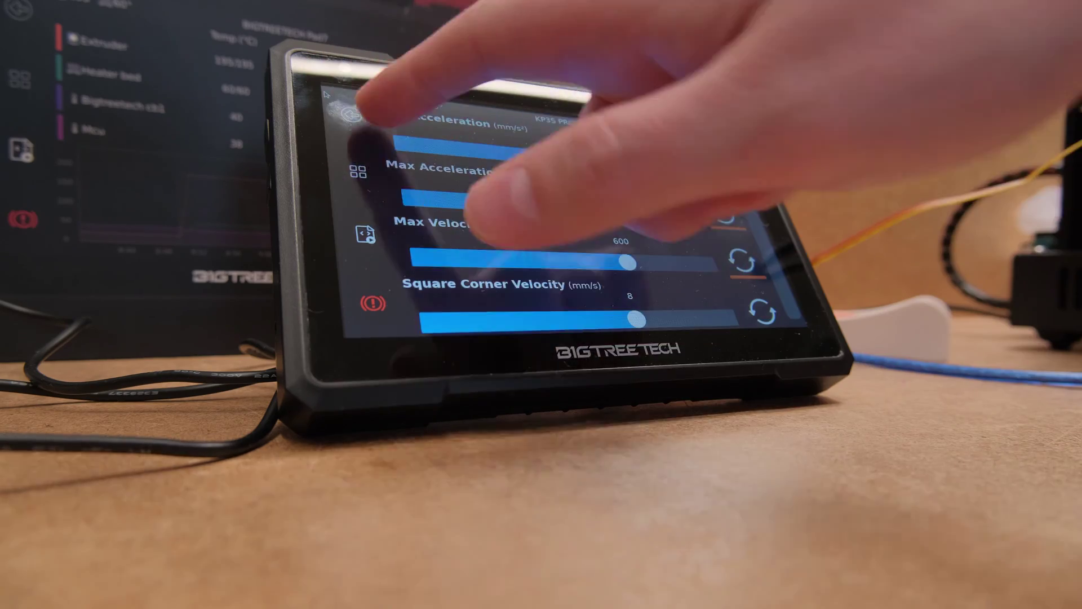
Back out of Limits to the main screen, open Configuration > System, then run the KIAUH git clone.
{"action": "left_click", "coordinate": [350, 115]}
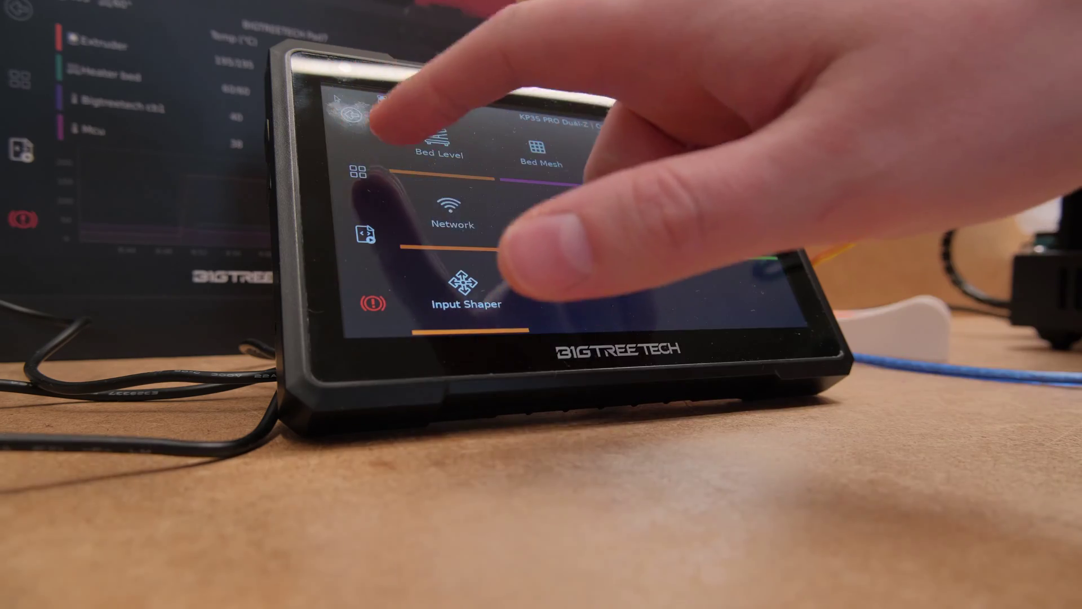
{"action": "left_click", "coordinate": [350, 114]}
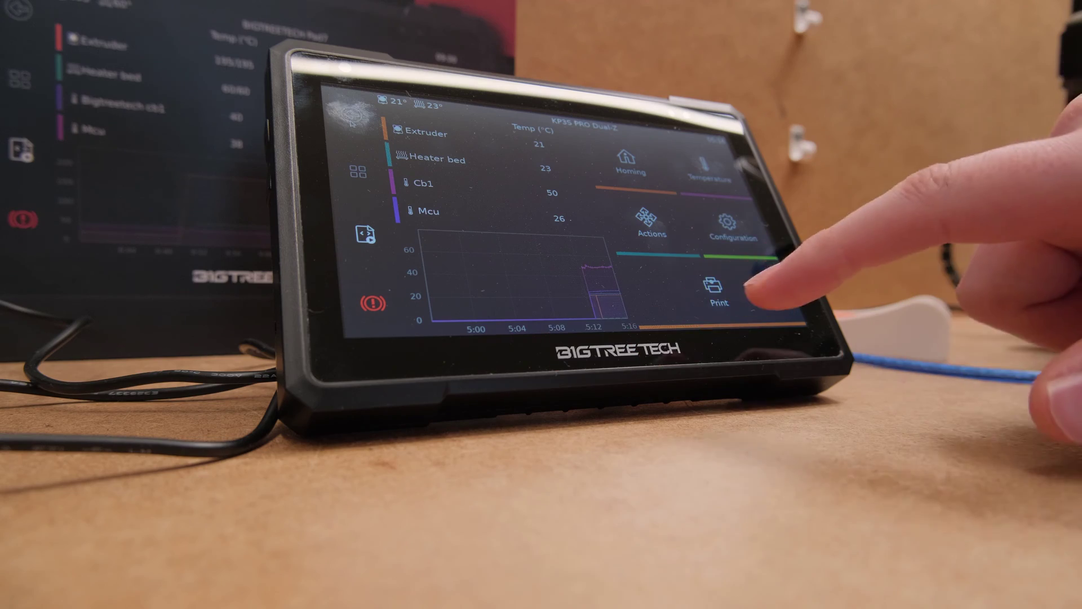
{"action": "left_click", "coordinate": [739, 234]}
{"action": "left_click", "coordinate": [555, 216]}
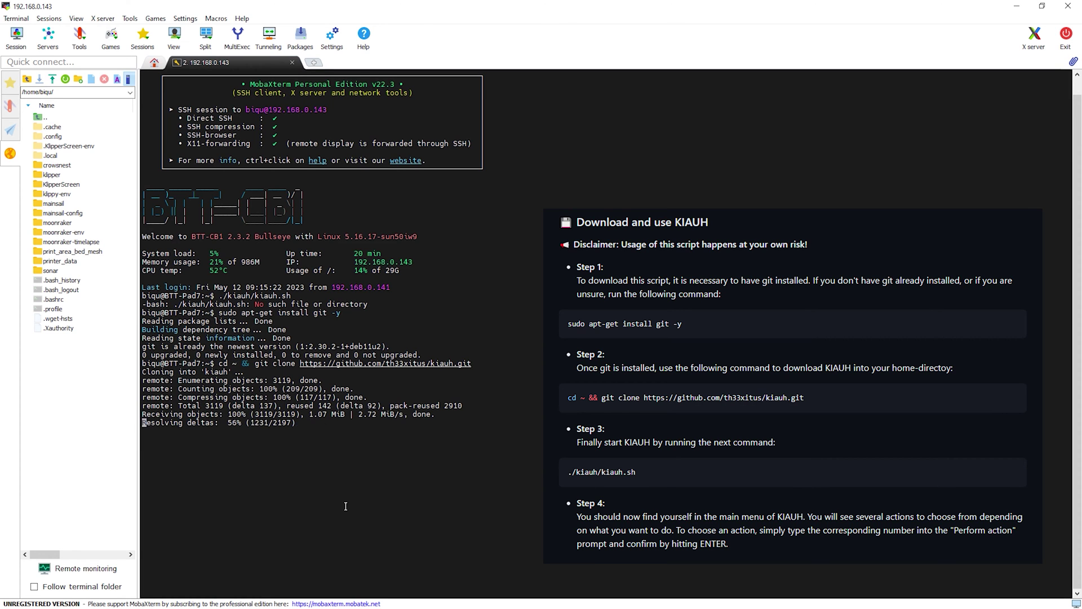
Run ./kiauh/kiauh.sh and install G-Code Shell Command via Advanced (4), option 8, answering y twice.
{"action": "right_click", "coordinate": [323, 471]}
{"action": "key", "text": "Return"}
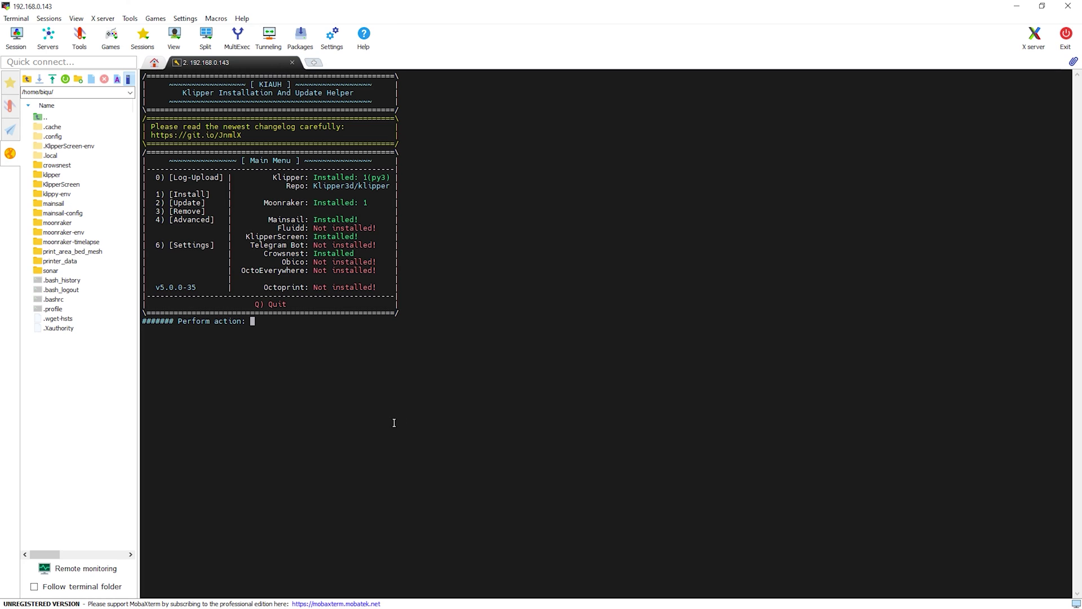
{"action": "type", "text": "4"}
{"action": "key", "text": "Return"}
{"action": "type", "text": "8"}
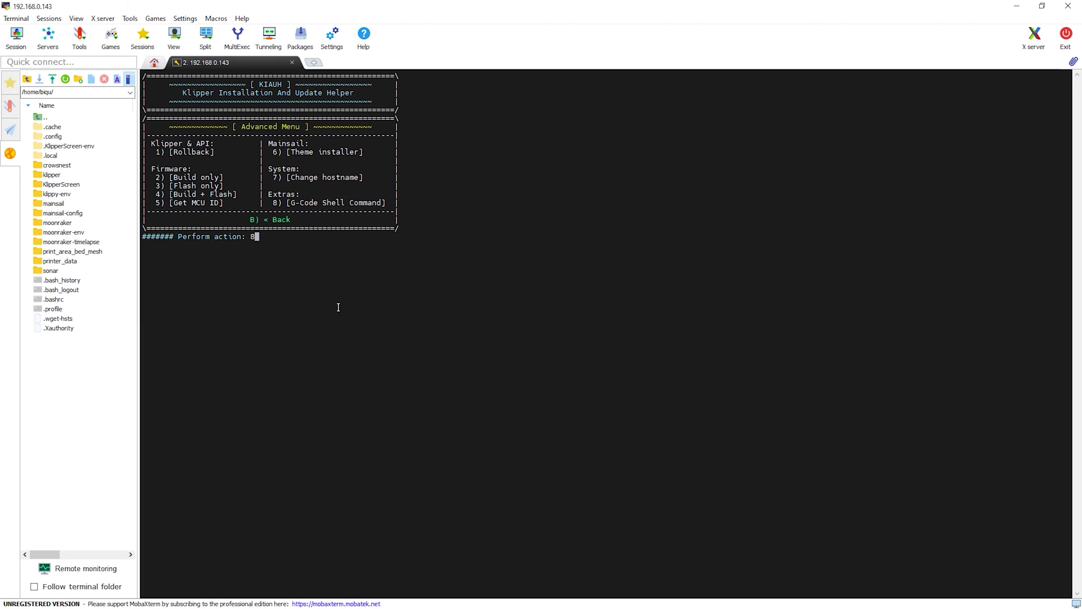
{"action": "key", "text": "Return"}
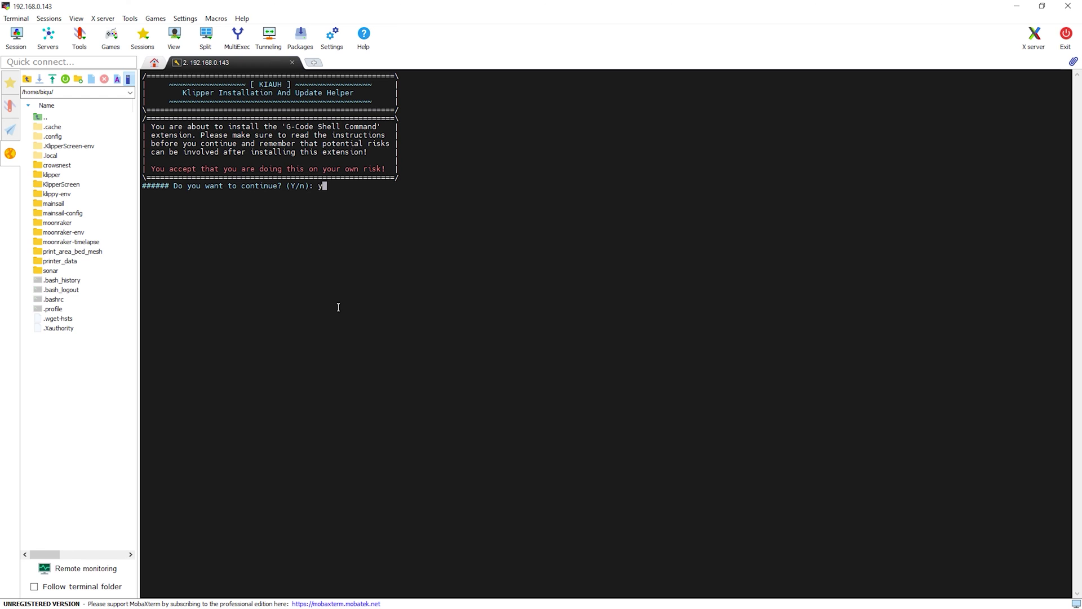
{"action": "type", "text": "y"}
{"action": "key", "text": "Return"}
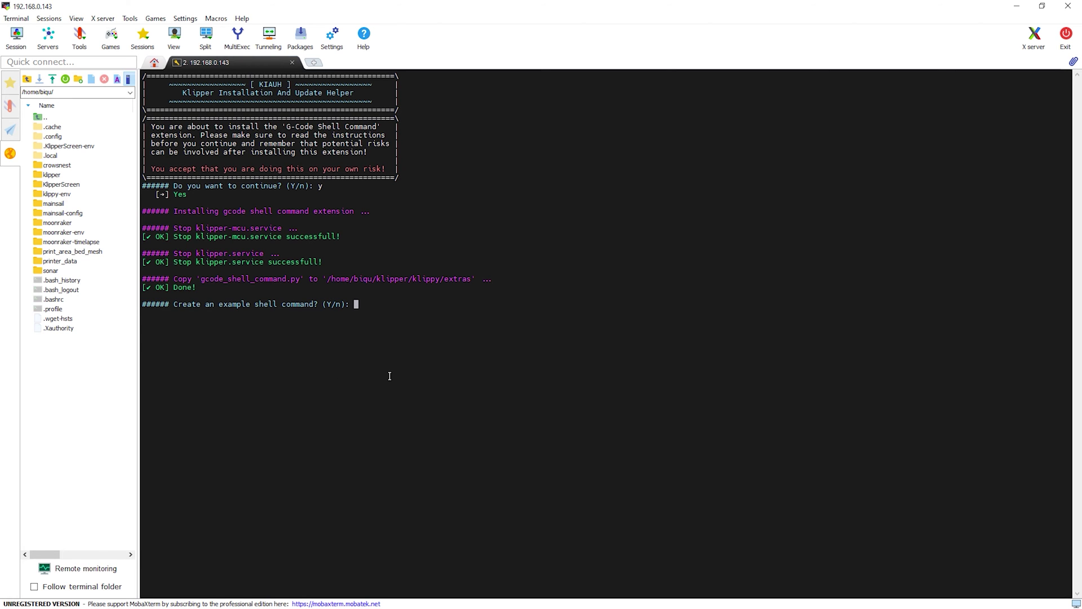
{"action": "type", "text": "y"}
{"action": "key", "text": "Return"}
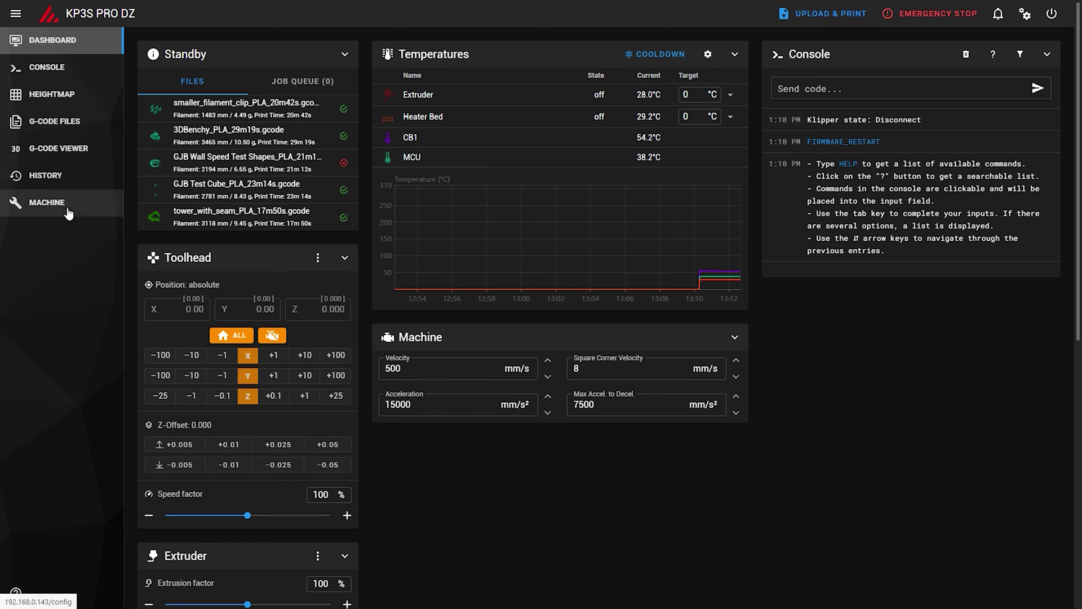
Replace shell_command.cfg with the shell_play_mp3 config, remove blank lines, indent line 8, and save.
{"action": "left_click", "coordinate": [62, 204]}
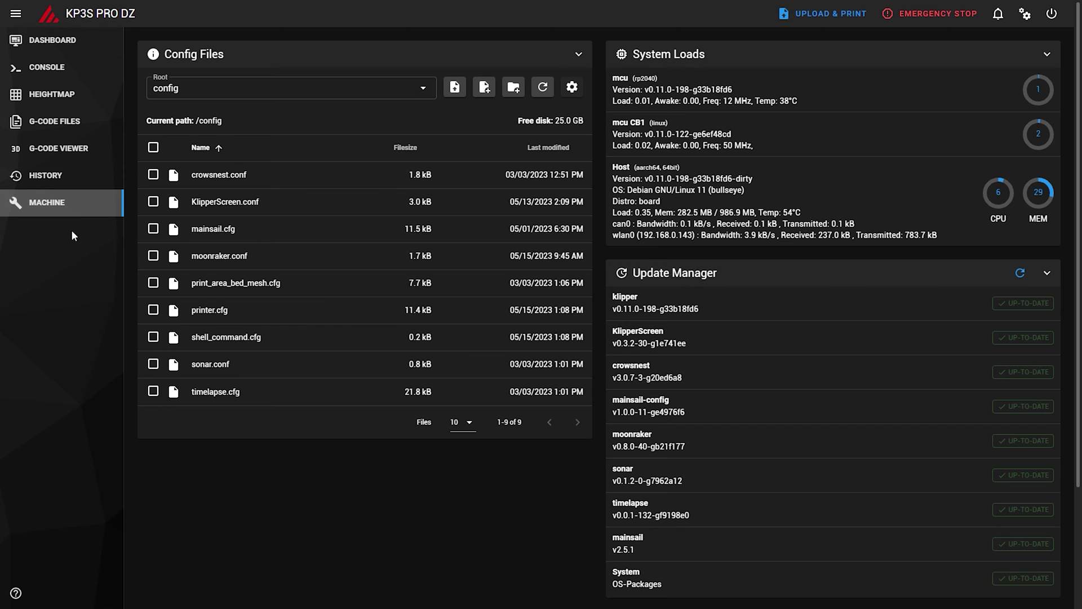
{"action": "left_click", "coordinate": [243, 342]}
{"action": "key", "text": "ctrl+a"}
{"action": "key", "text": "ctrl+v"}
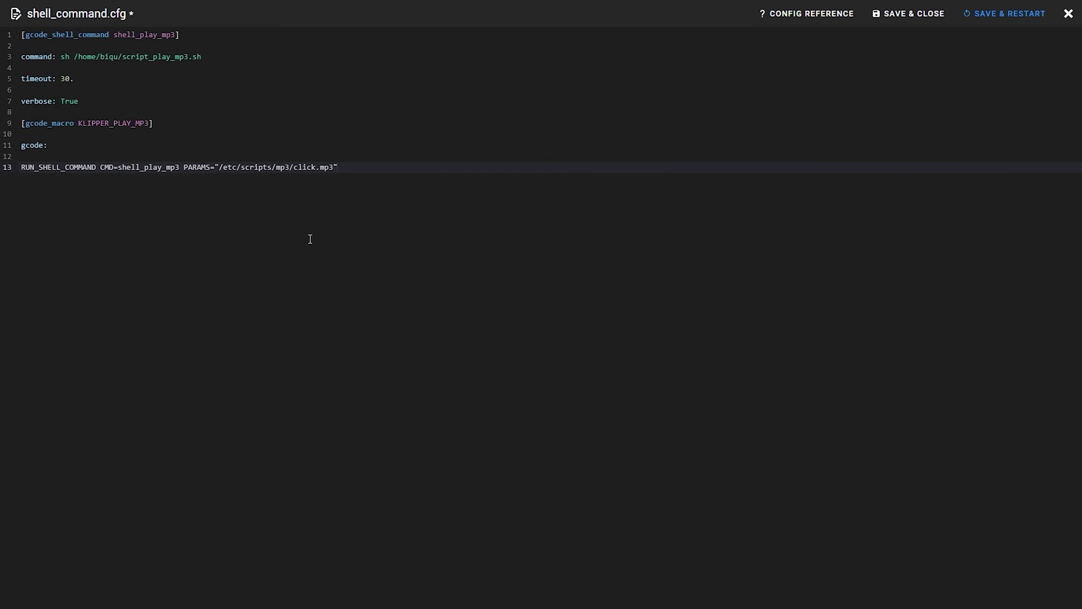
{"action": "key", "text": "BackSpace"}
{"action": "key", "text": "BackSpace"}
{"action": "key", "text": "BackSpace"}
{"action": "key", "text": "BackSpace"}
{"action": "left_click", "coordinate": [20, 111]}
{"action": "key", "text": "BackSpace"}
{"action": "key", "text": "Tab"}
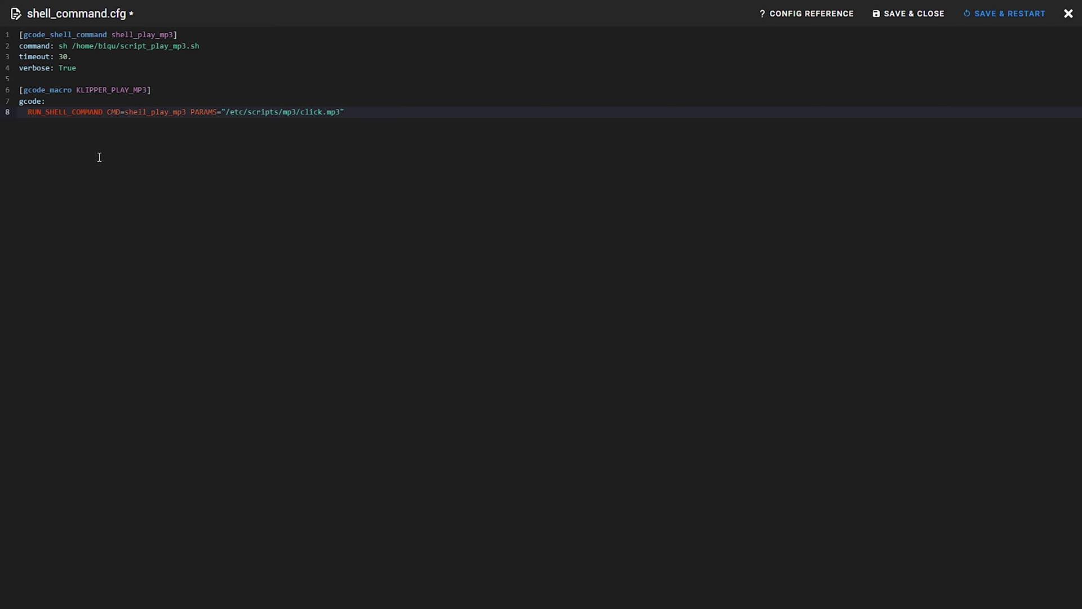
{"action": "left_click", "coordinate": [1056, 15]}
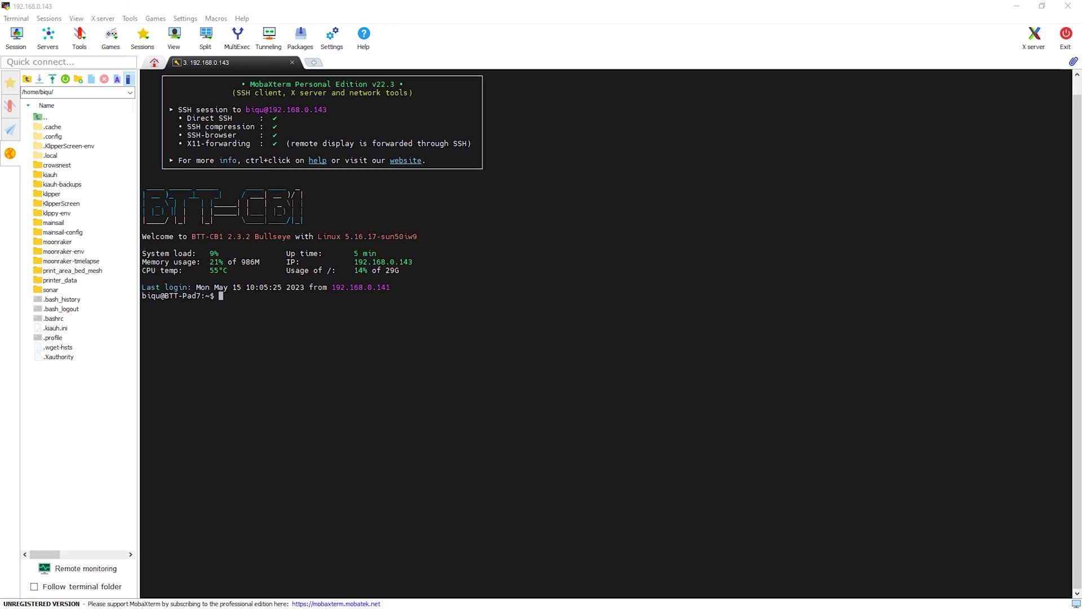
Create /home/biqu/script_play_mp3.sh in nano with the three-line MP3 play script and save it.
{"action": "right_click", "coordinate": [346, 354]}
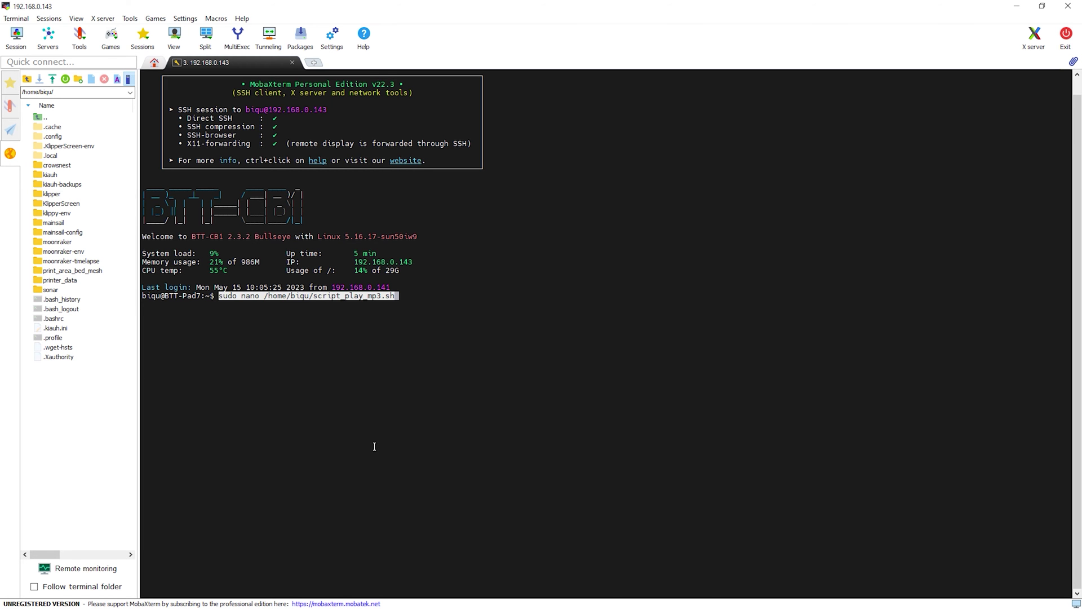
{"action": "key", "text": "Return"}
{"action": "right_click", "coordinate": [300, 305]}
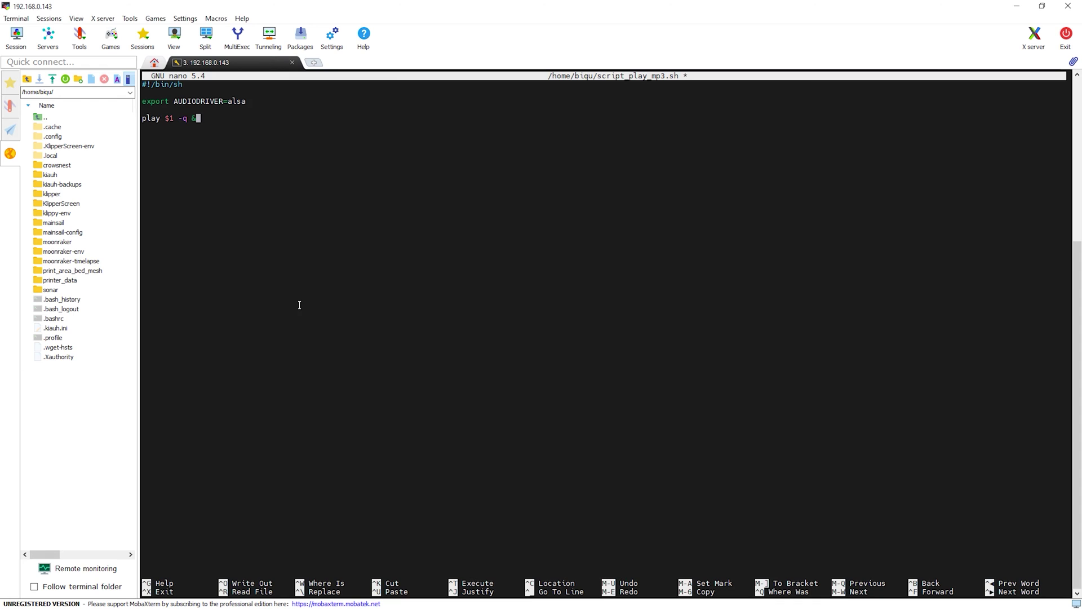
{"action": "key", "text": "ctrl+s"}
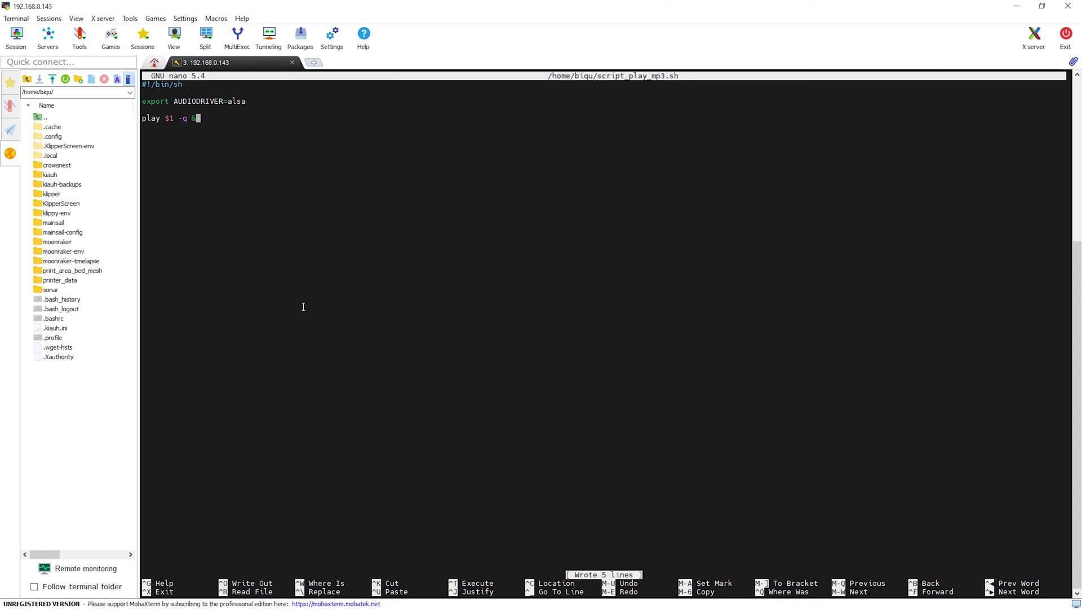
{"action": "key", "text": "ctrl+x"}
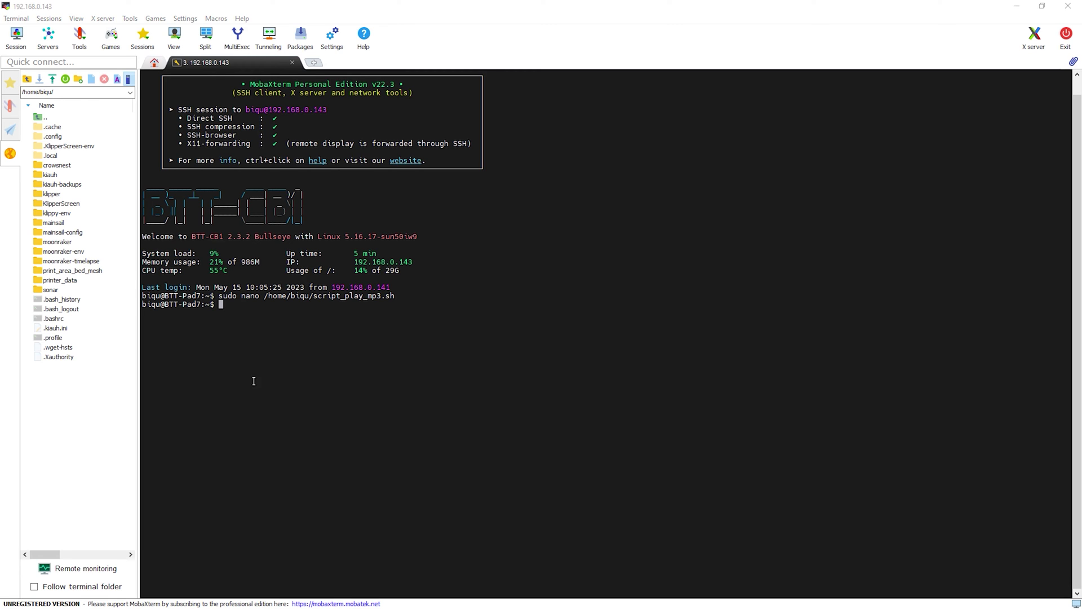
Make the script executable with chmod +x and test it by sending KLIPPER_PLAY_MP3.
{"action": "right_click", "coordinate": [351, 358]}
{"action": "key", "text": "Return"}
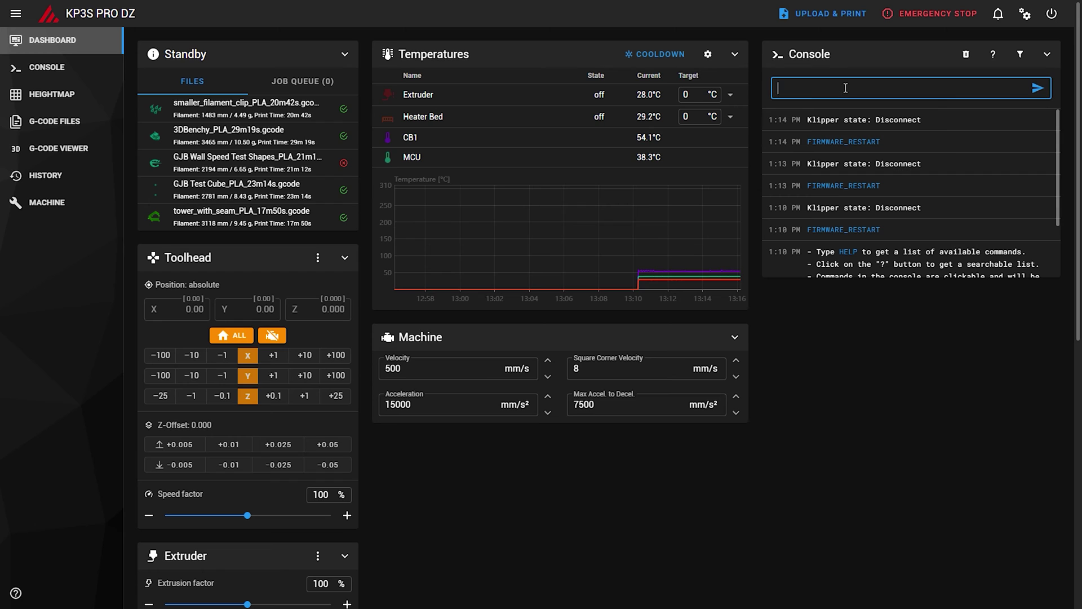
{"action": "type", "text": "KLIPPER_PLAY_MP3"}
{"action": "key", "text": "Return"}
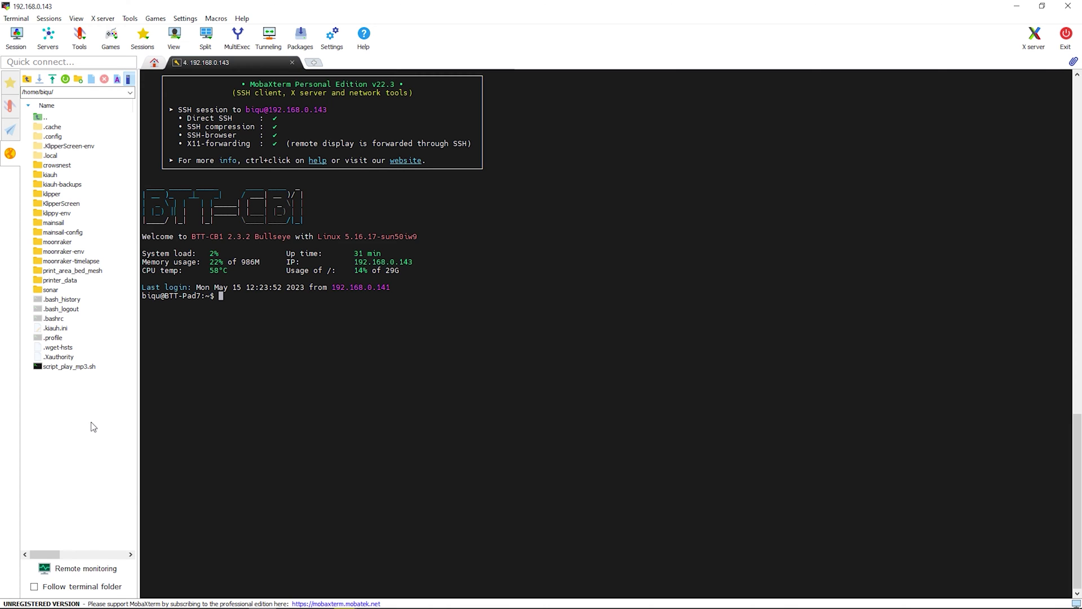
Create a new mp3 directory in the Pad's home folder via the SFTP browser and open it.
{"action": "right_click", "coordinate": [90, 423]}
{"action": "left_click", "coordinate": [135, 453]}
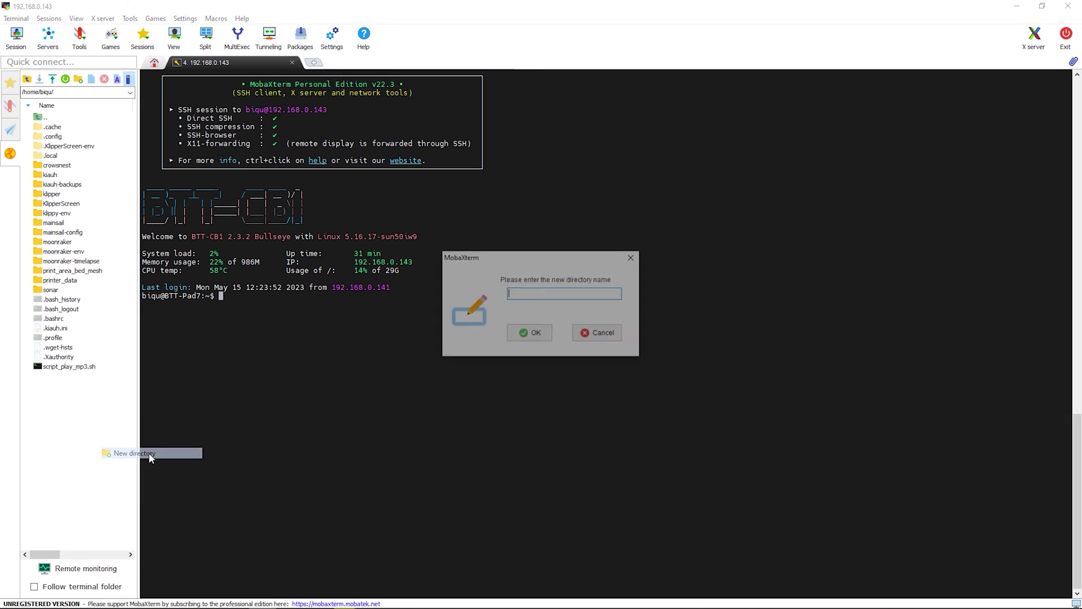
{"action": "type", "text": "mp3"}
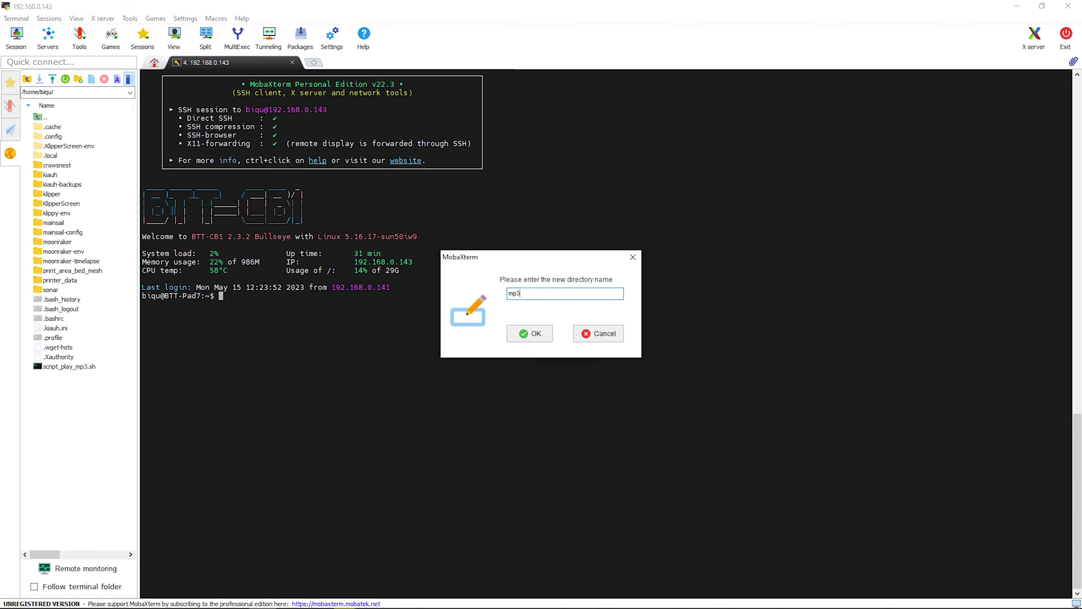
{"action": "key", "text": "Return"}
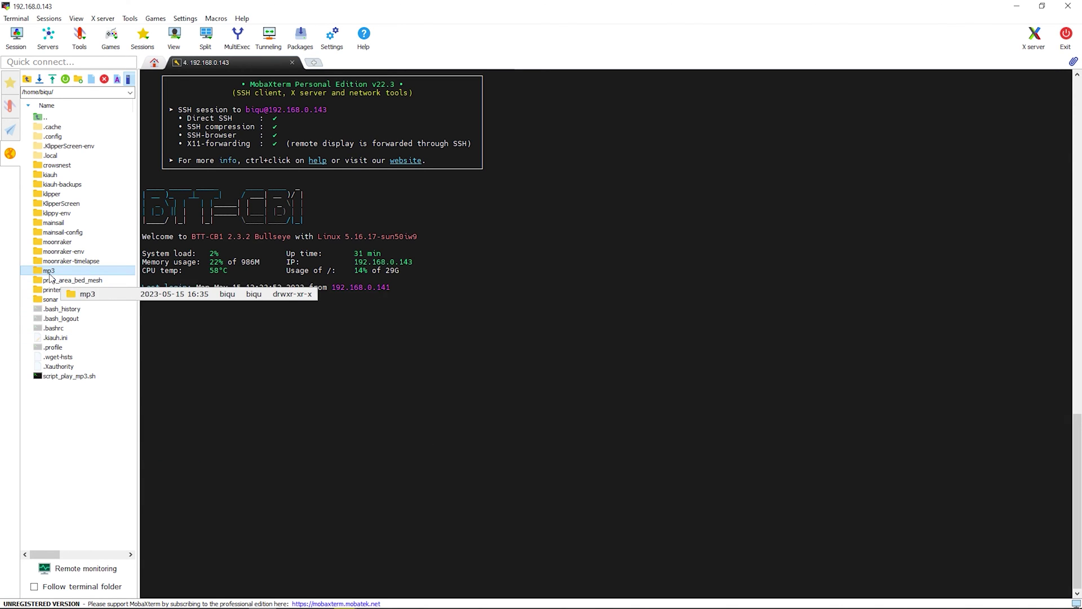
{"action": "double_click", "coordinate": [48, 271]}
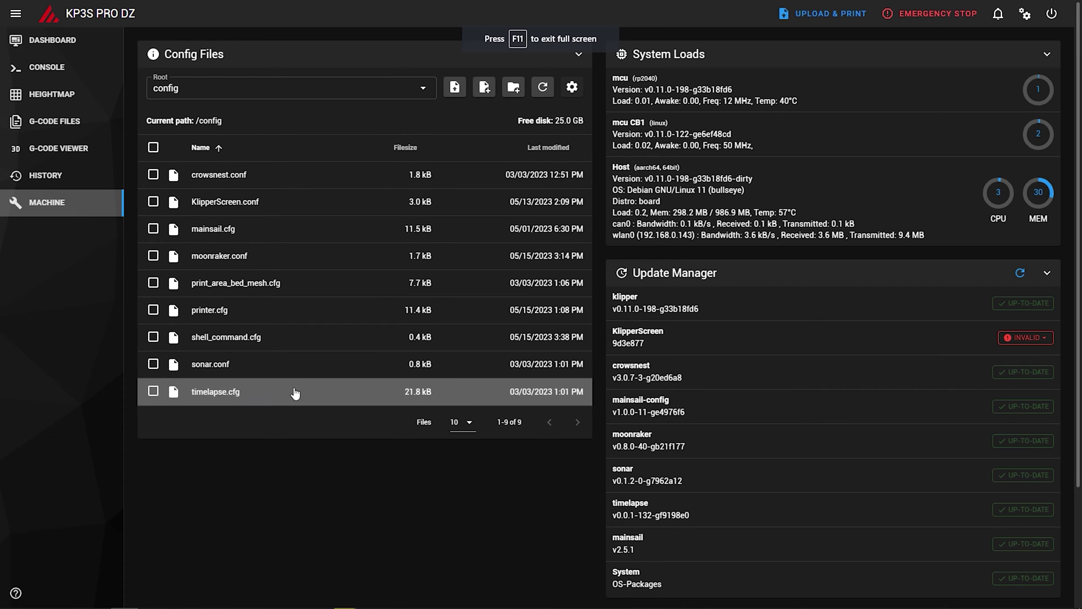
{"action": "left_click", "coordinate": [293, 337]}
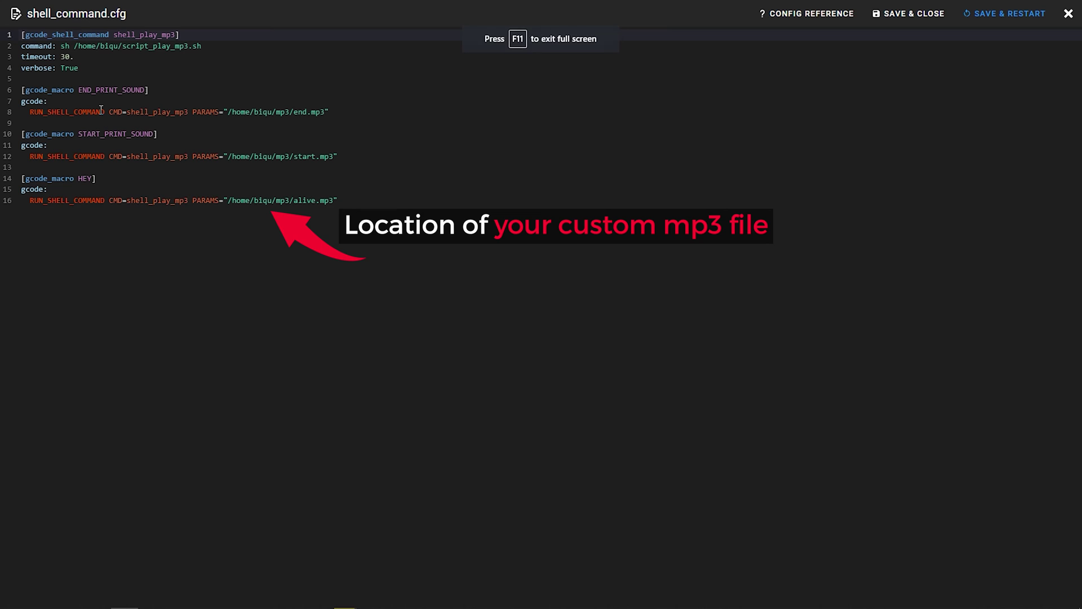
{"action": "left_click_drag", "start_coordinate": [23, 90], "coordinate": [338, 204]}
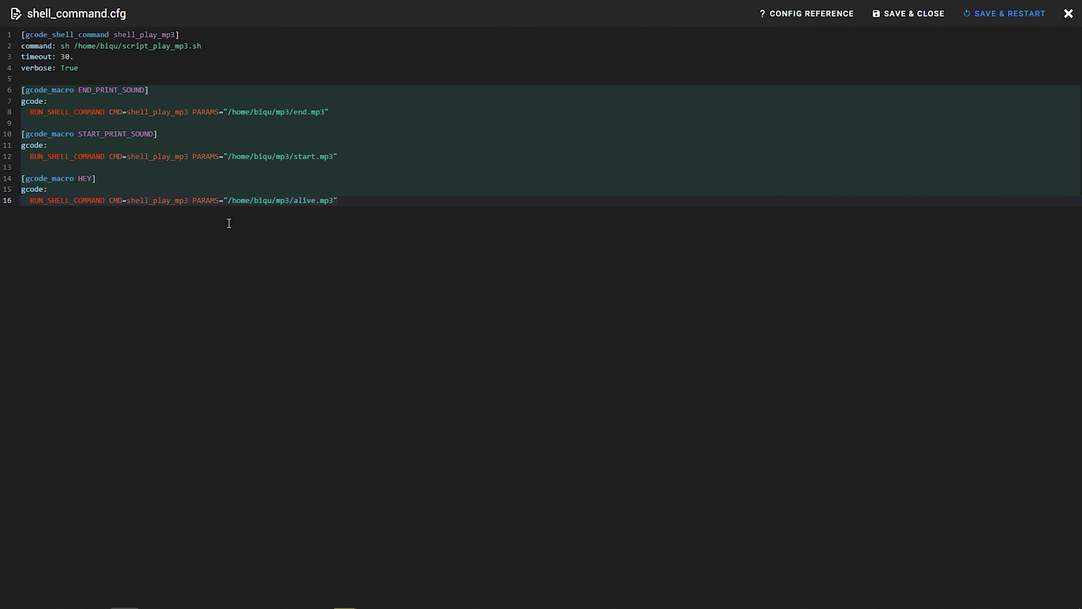
{"action": "left_click", "coordinate": [269, 202]}
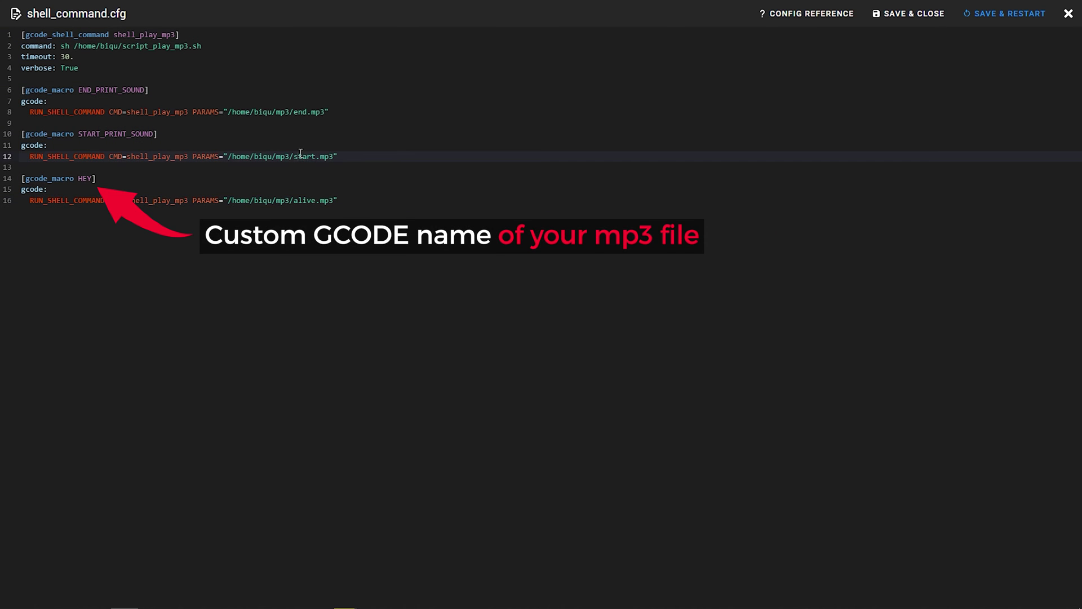
{"action": "left_click", "coordinate": [298, 111]}
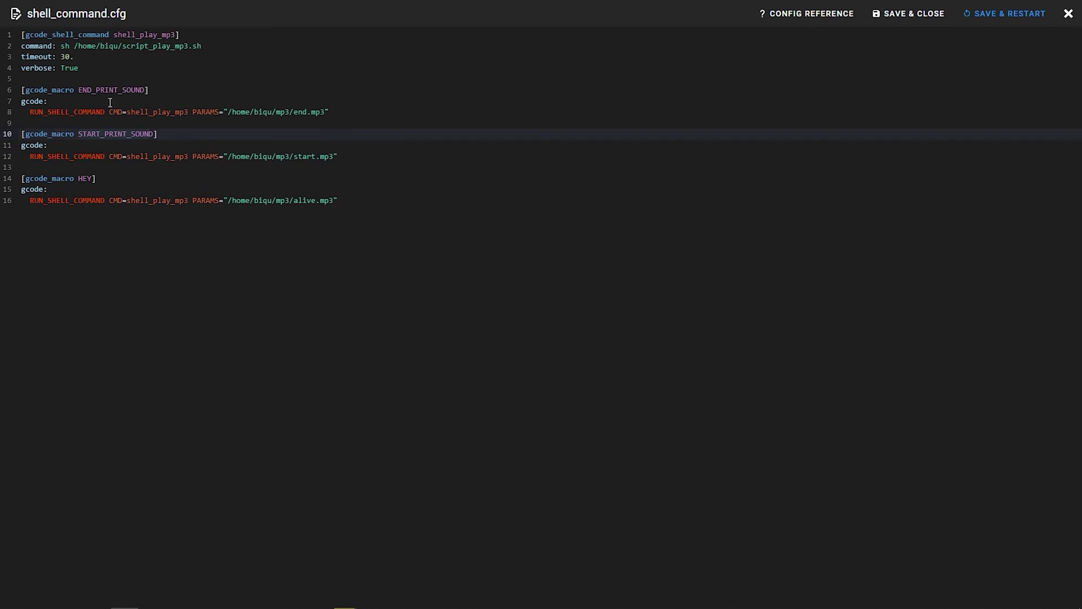
{"action": "left_click", "coordinate": [80, 178]}
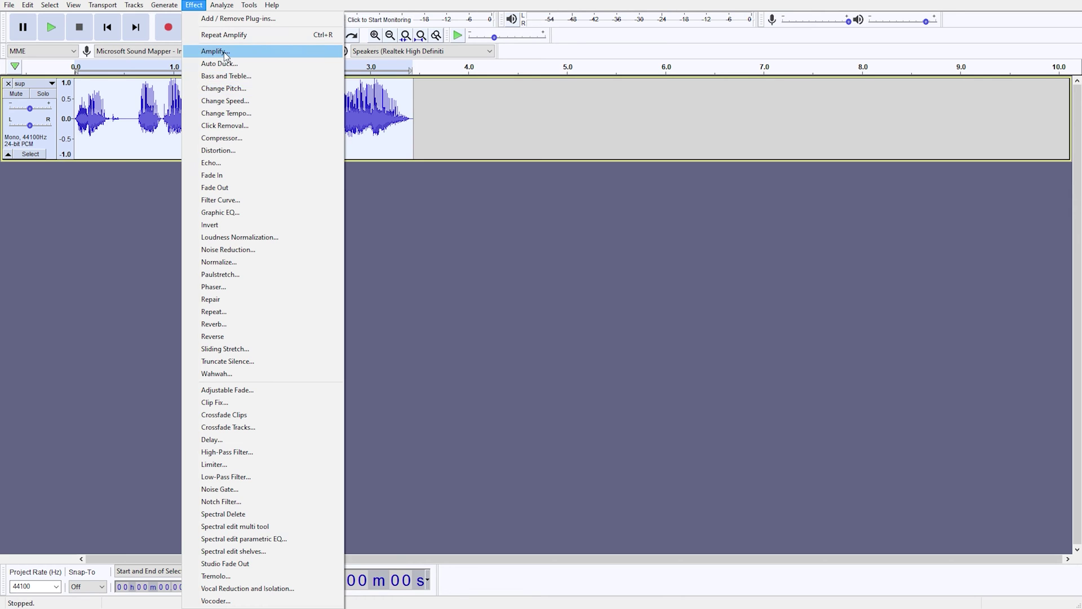
Amplify the clip by -12 dB, move it to start at 1.1 s, and open File > Export.
{"action": "left_click", "coordinate": [225, 53]}
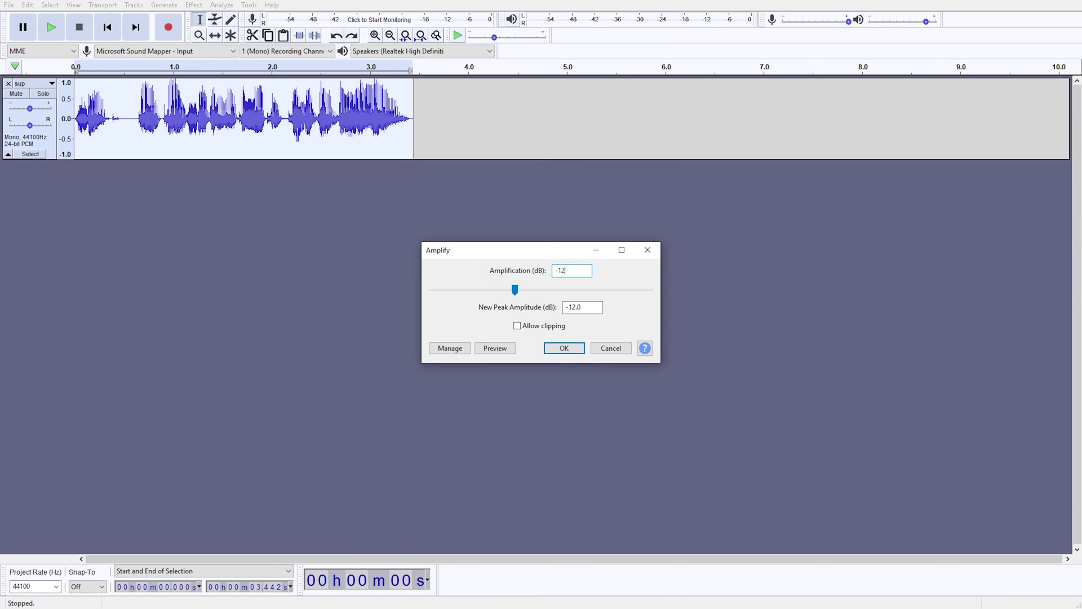
{"action": "key", "text": "Return"}
{"action": "left_click", "coordinate": [132, 112]}
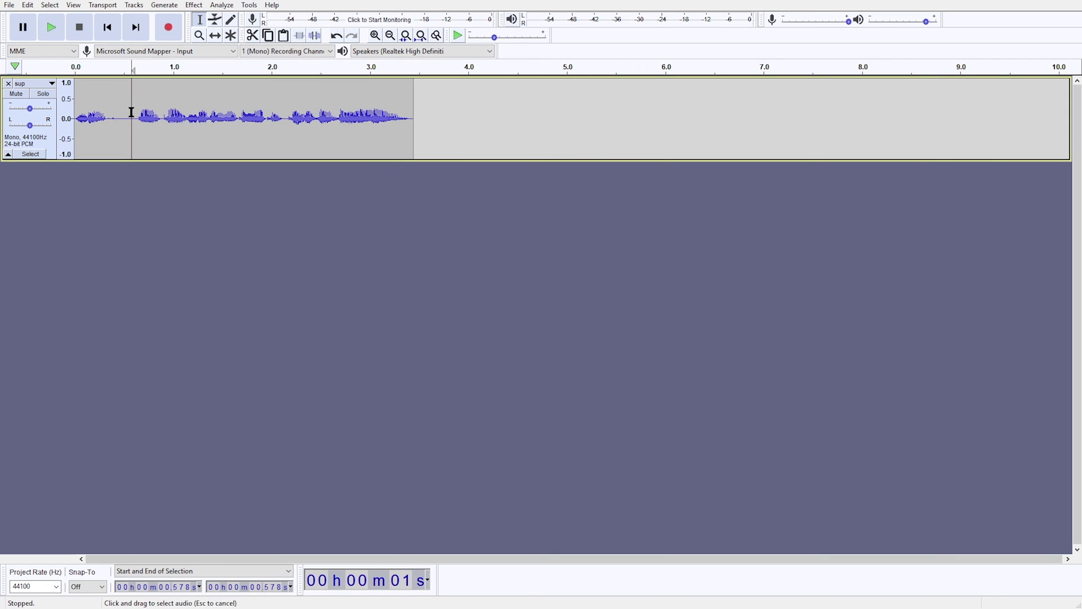
{"action": "key", "text": "ctrl+a"}
{"action": "key", "text": "Delete"}
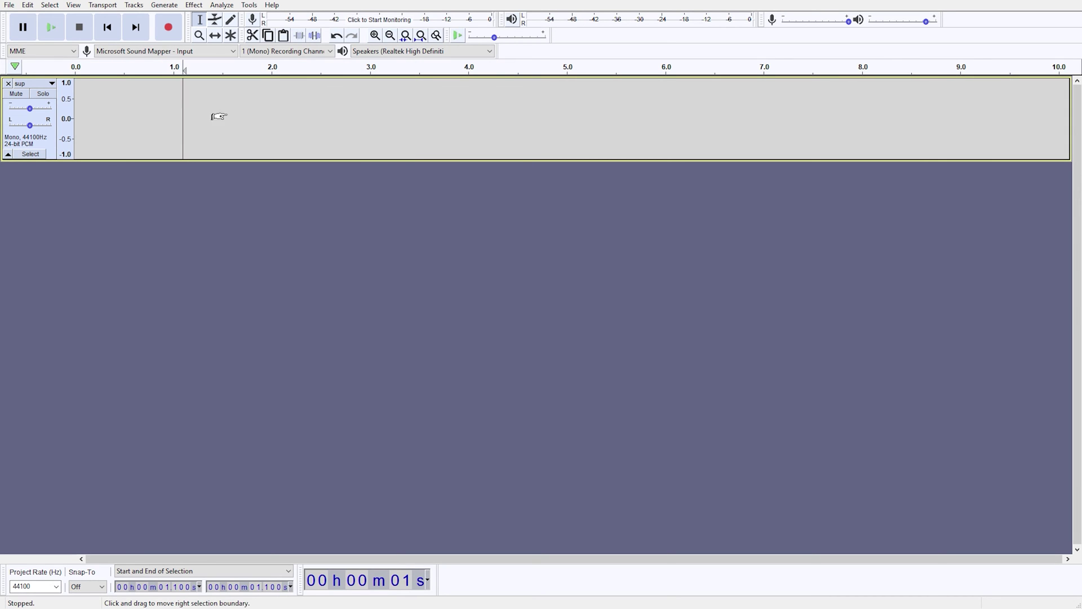
{"action": "key", "text": "ctrl+v"}
{"action": "left_click", "coordinate": [125, 116]}
{"action": "left_click", "coordinate": [10, 7]}
{"action": "mouse_move", "coordinate": [62, 89]}
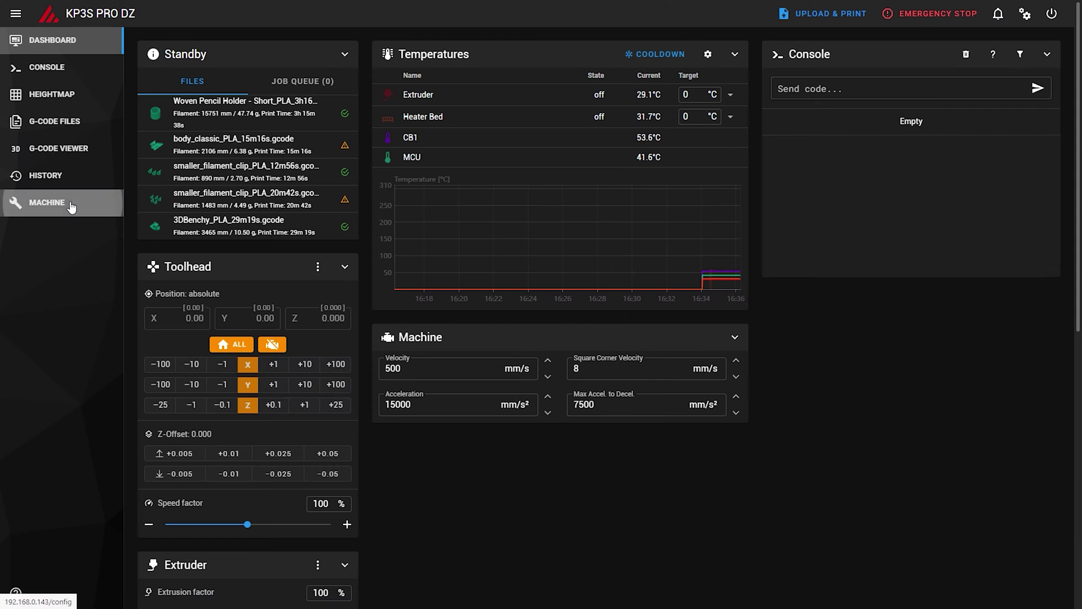
Delete the commented jordanruthe origin line from moonraker.conf and Save & Restart.
{"action": "left_click", "coordinate": [67, 204]}
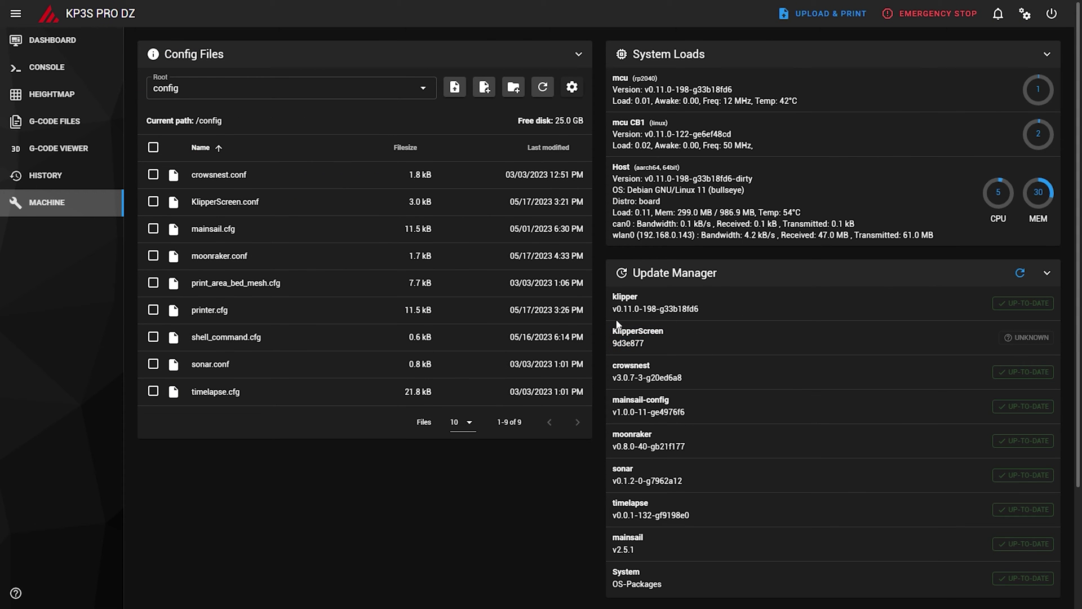
{"action": "left_click", "coordinate": [225, 255]}
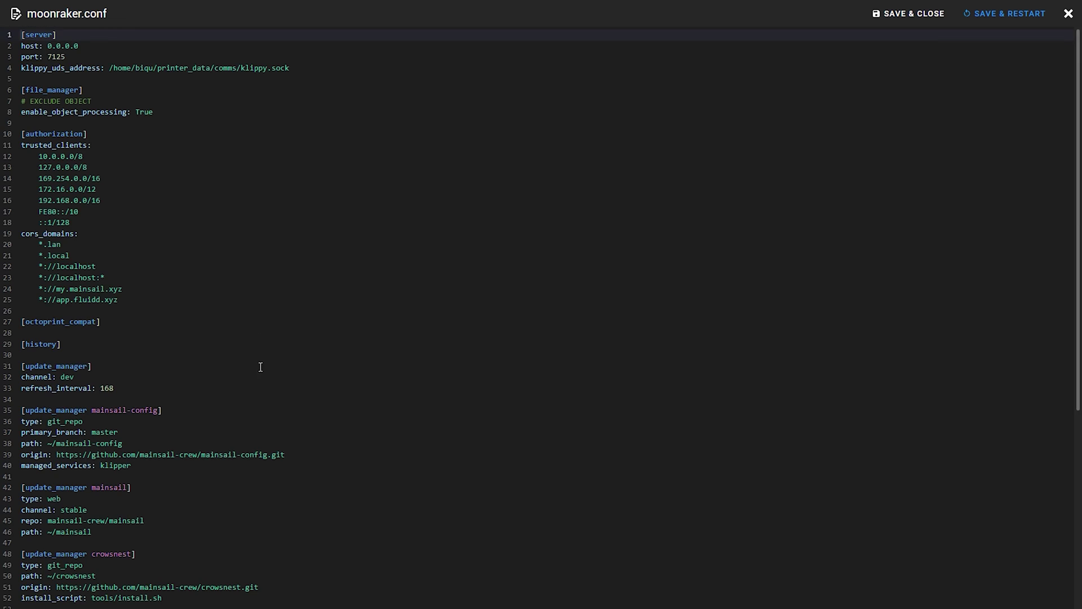
{"action": "scroll", "coordinate": [195, 405], "scroll_direction": "down", "scroll_amount": 5}
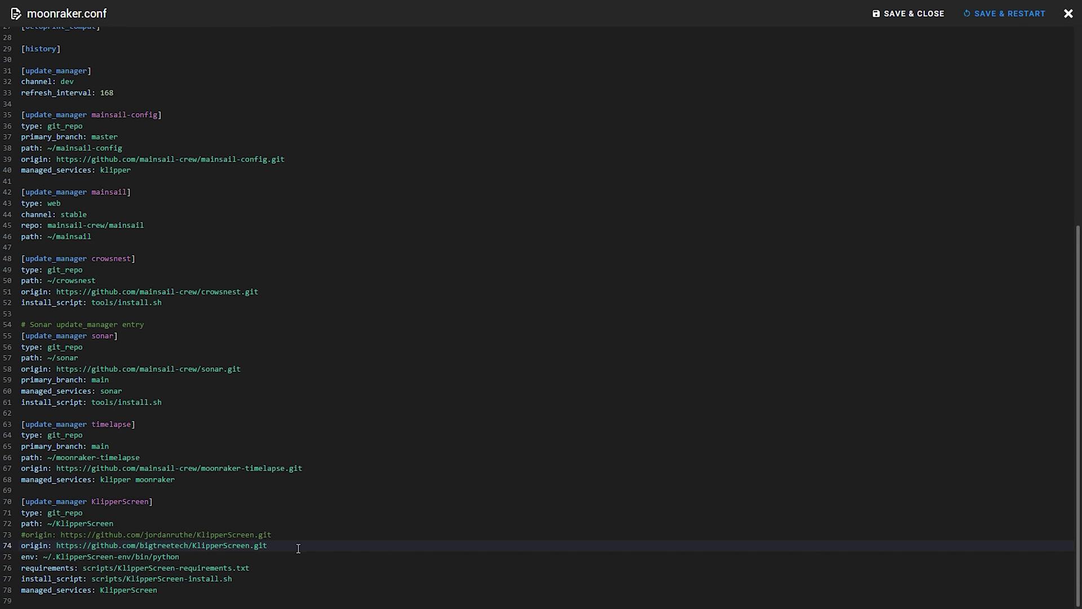
{"action": "triple_click", "coordinate": [190, 533]}
{"action": "key", "text": "BackSpace"}
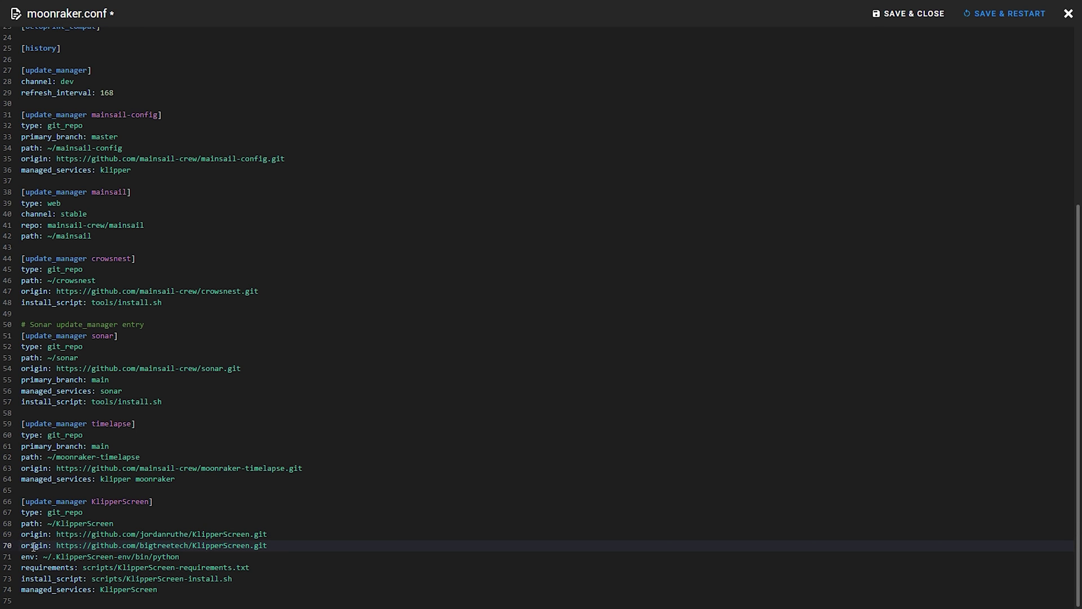
{"action": "left_click", "coordinate": [1004, 17]}
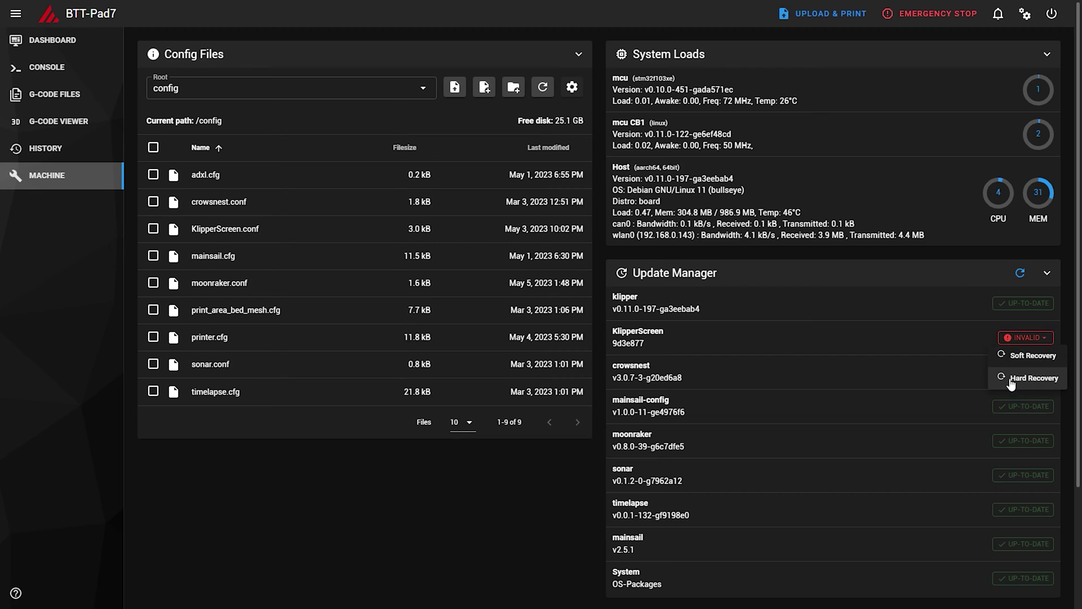
Recover the invalid KlipperScreen repository and close the recovery log.
{"action": "left_click", "coordinate": [959, 449]}
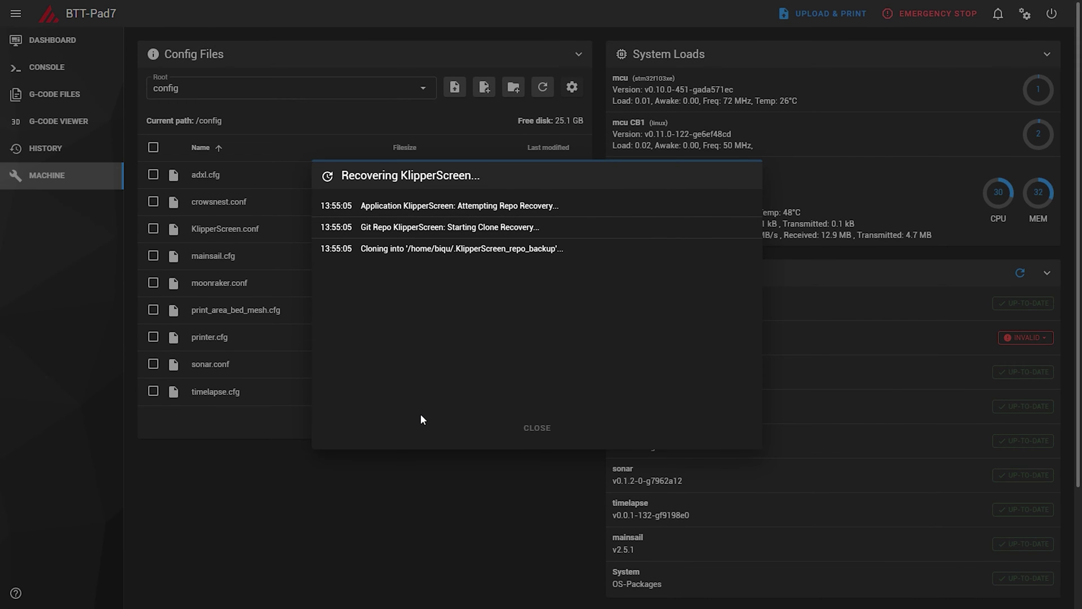
{"action": "left_click", "coordinate": [536, 428]}
{"action": "left_click_drag", "start_coordinate": [618, 331], "coordinate": [721, 336]}
{"action": "left_click", "coordinate": [992, 335]}
{"action": "scroll", "coordinate": [992, 334], "scroll_direction": "down", "scroll_amount": 1}
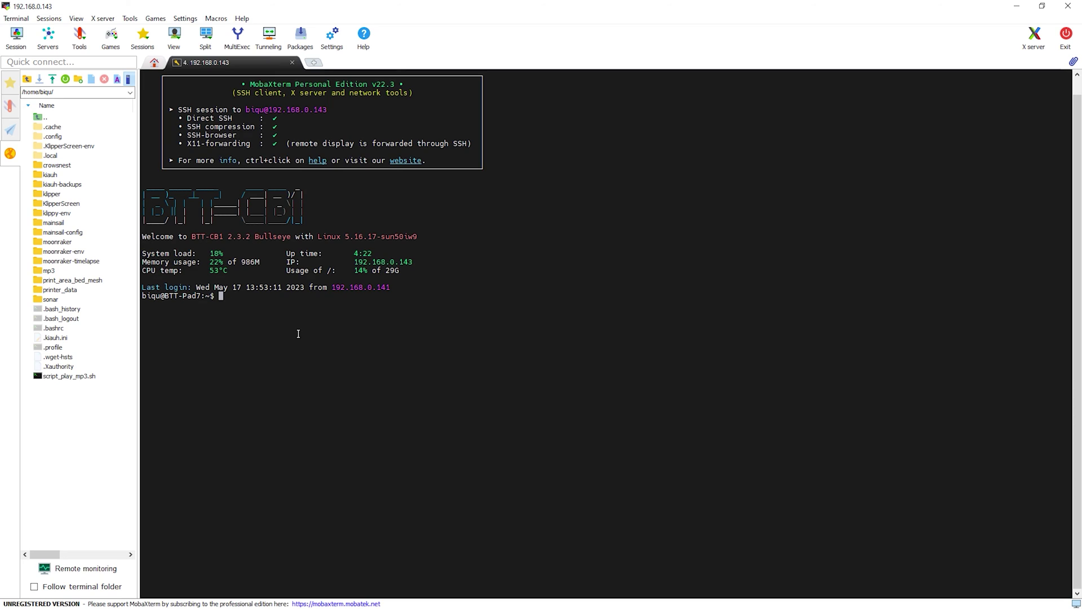
Run ./kiauh/kiauh.sh in the Pad 7 SSH session.
{"action": "key", "text": "Return"}
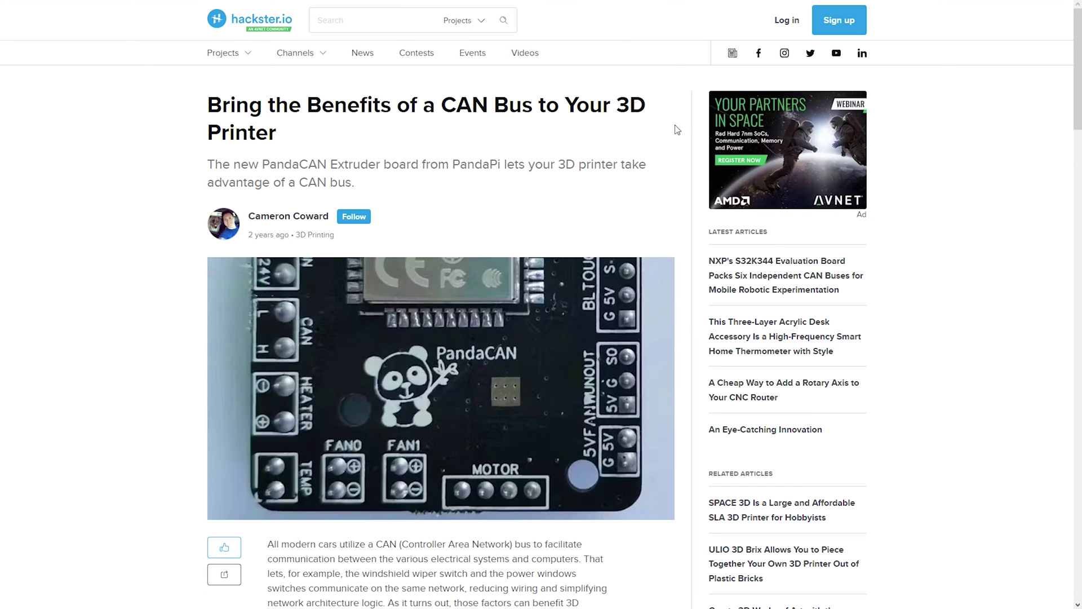
Scroll the EBB 36/42 CAN product page to see the EBB42 CAN V1.2 option at $26.99.
{"action": "scroll", "coordinate": [677, 130], "scroll_direction": "down", "scroll_amount": 10}
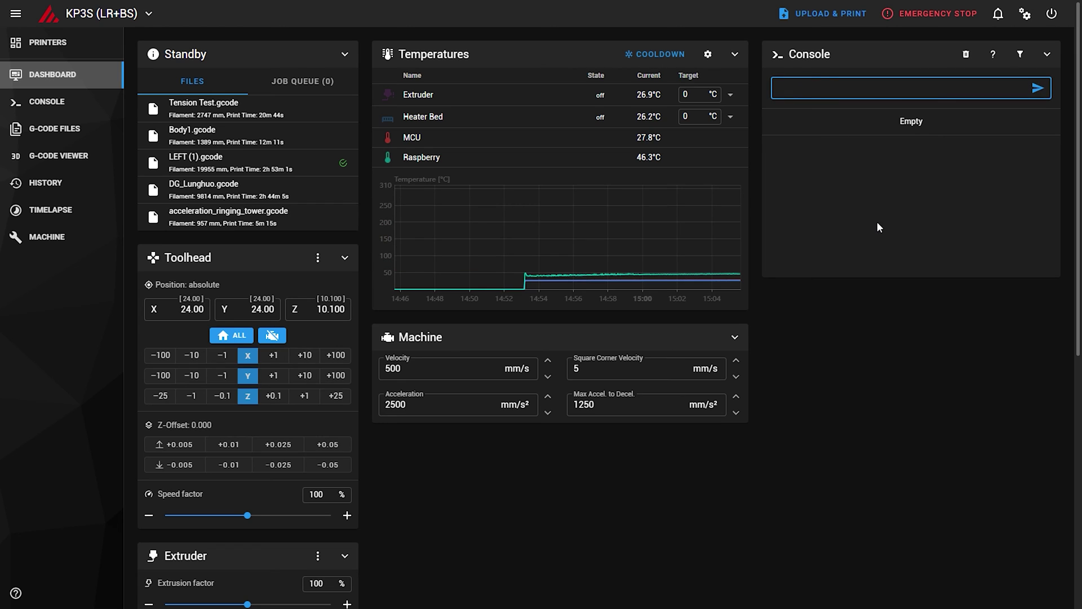
Run BED_MESH_CALIBRATE in the console and highlight the resulting Unknown command error.
{"action": "type", "text": "BED_MESH_CALIBRATE"}
{"action": "key", "text": "Return"}
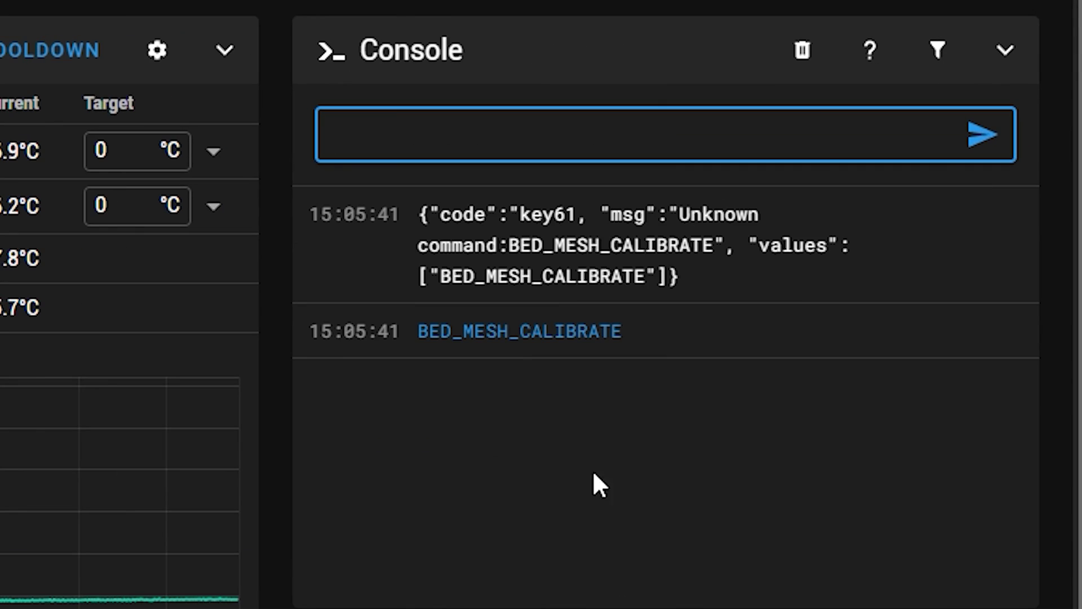
{"action": "left_click_drag", "start_coordinate": [441, 215], "coordinate": [800, 331]}
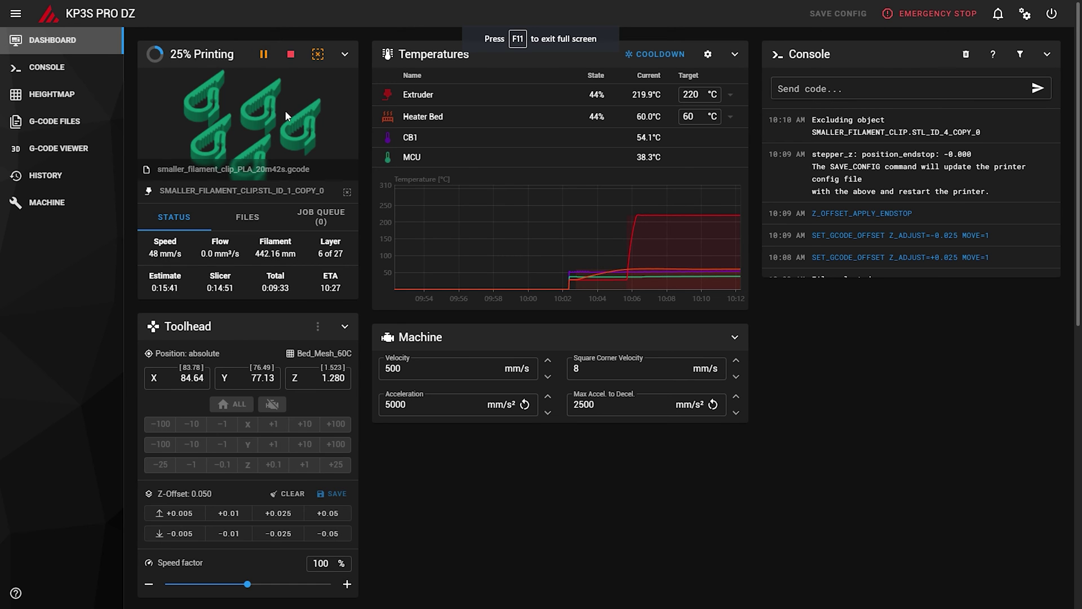
Exclude SMALLER_FILAMENT_CLIP.STL_ID_0_COPY_0 from the running print on the Pad 7.
{"action": "left_click", "coordinate": [318, 54]}
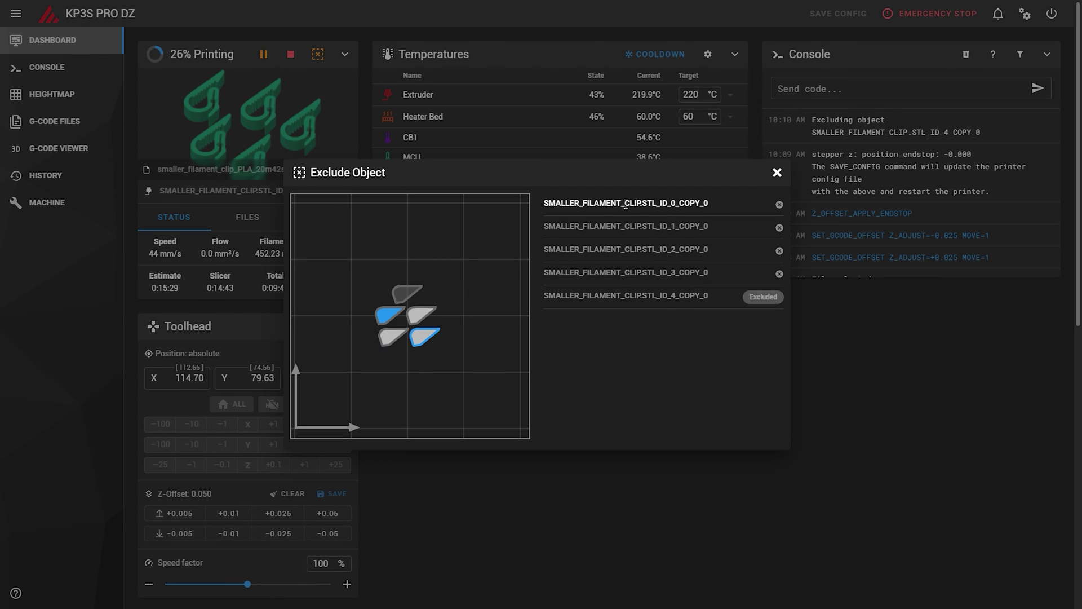
{"action": "left_click", "coordinate": [779, 205]}
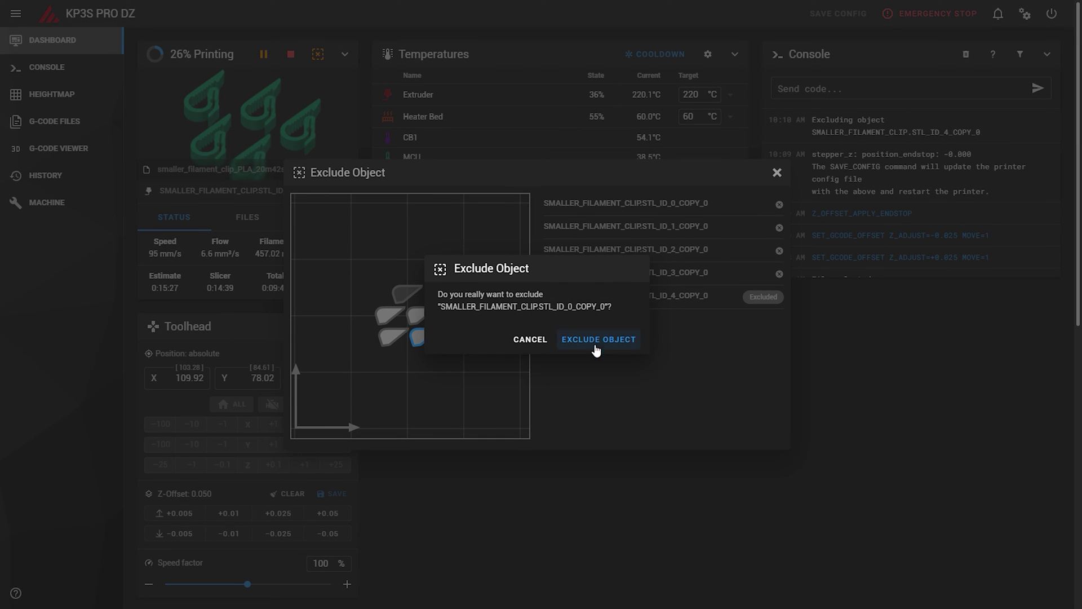
{"action": "left_click", "coordinate": [597, 340]}
{"action": "left_click", "coordinate": [778, 175]}
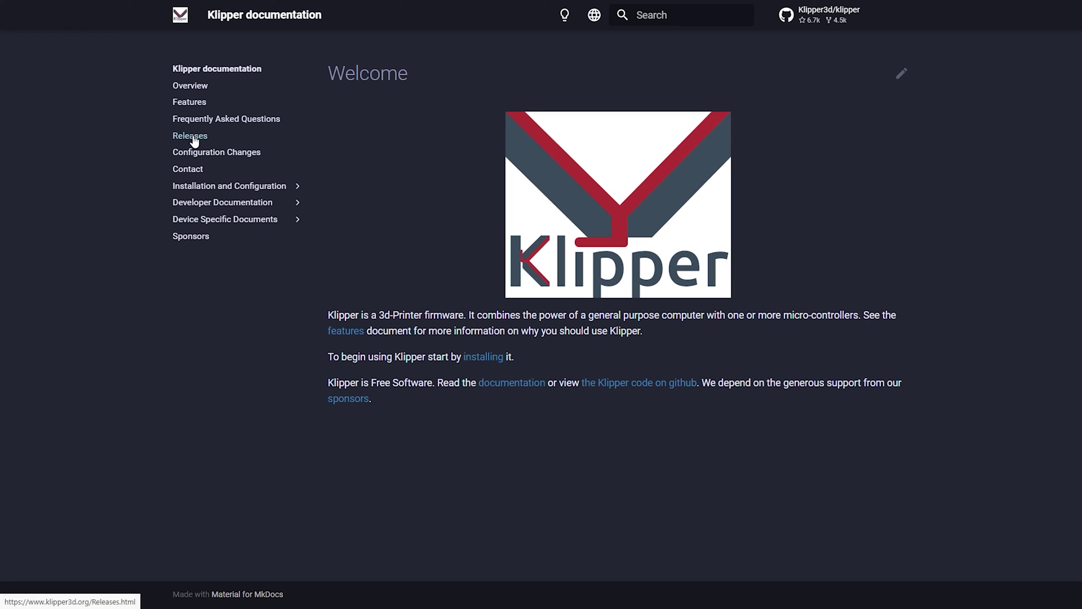
Go to the Klipper Releases page and read the 0.11.0 change list.
{"action": "left_click", "coordinate": [195, 138]}
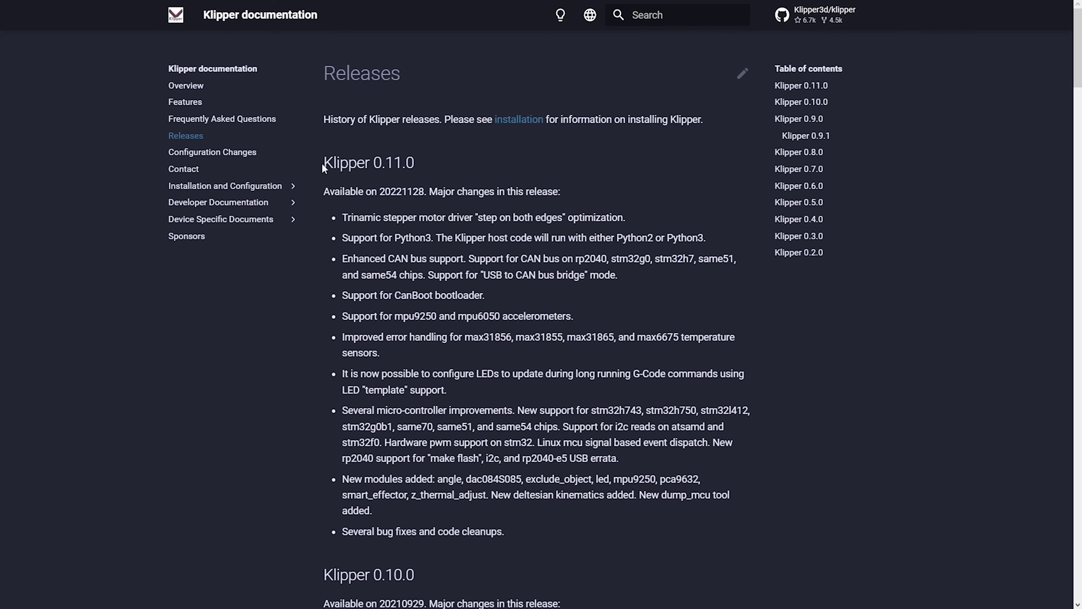
{"action": "left_click_drag", "start_coordinate": [322, 167], "coordinate": [429, 165]}
{"action": "left_click", "coordinate": [570, 177]}
{"action": "scroll", "coordinate": [555, 194], "scroll_direction": "down", "scroll_amount": 2}
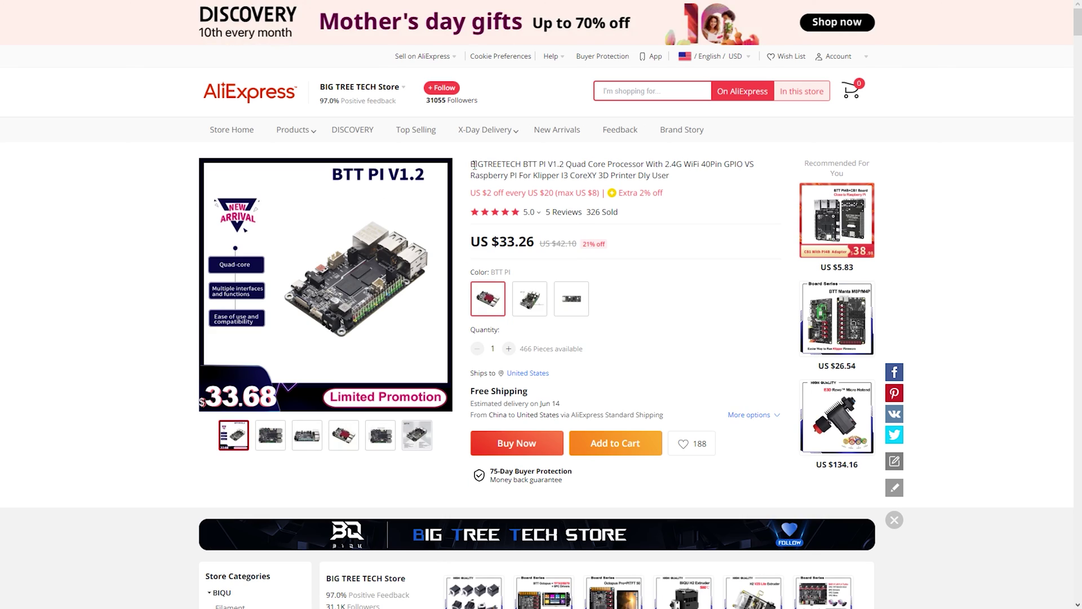
Compare the BTT product listings, including the Pad 7 at $129.00, with the Creality Sonic Pad.
{"action": "left_click_drag", "start_coordinate": [471, 164], "coordinate": [565, 164]}
{"action": "left_click", "coordinate": [498, 242]}
{"action": "left_click_drag", "start_coordinate": [470, 164], "coordinate": [591, 163]}
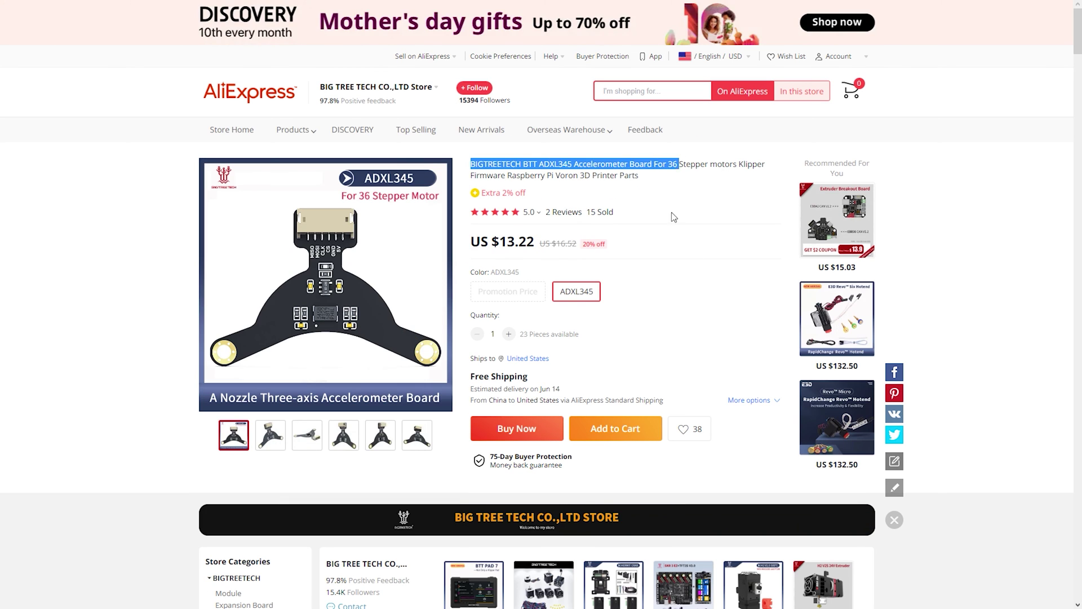
{"action": "left_click", "coordinate": [504, 241]}
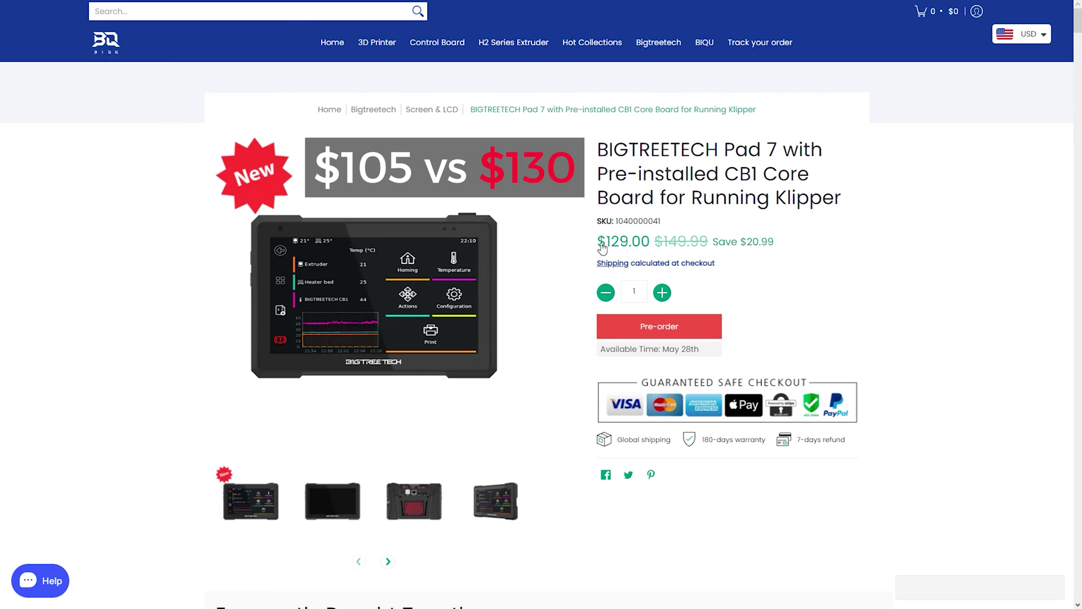
{"action": "left_click", "coordinate": [893, 278]}
{"action": "left_click_drag", "start_coordinate": [581, 119], "coordinate": [792, 127]}
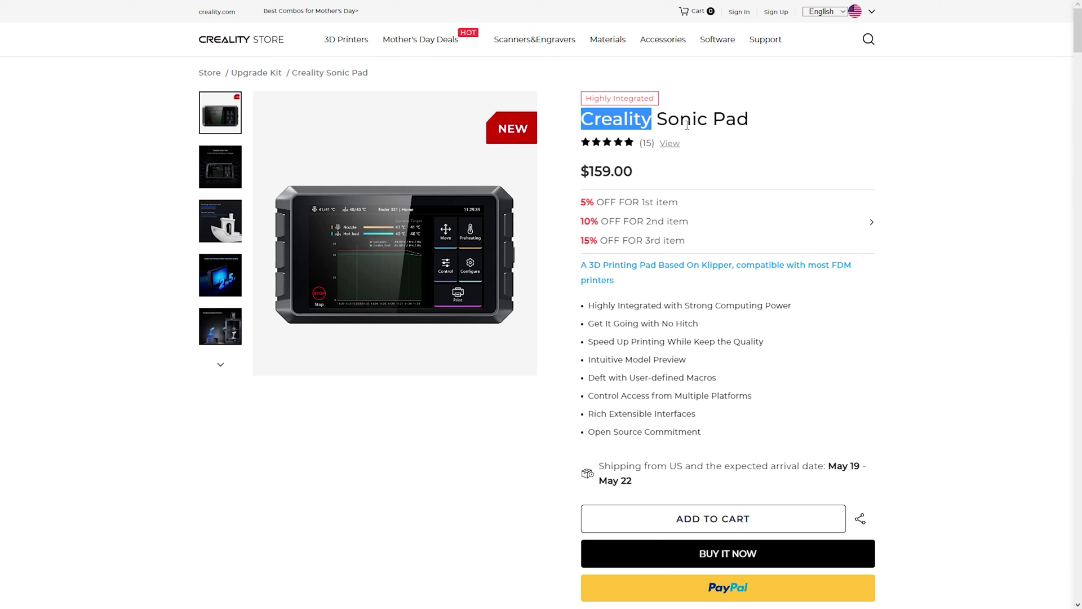
{"action": "left_click", "coordinate": [585, 173]}
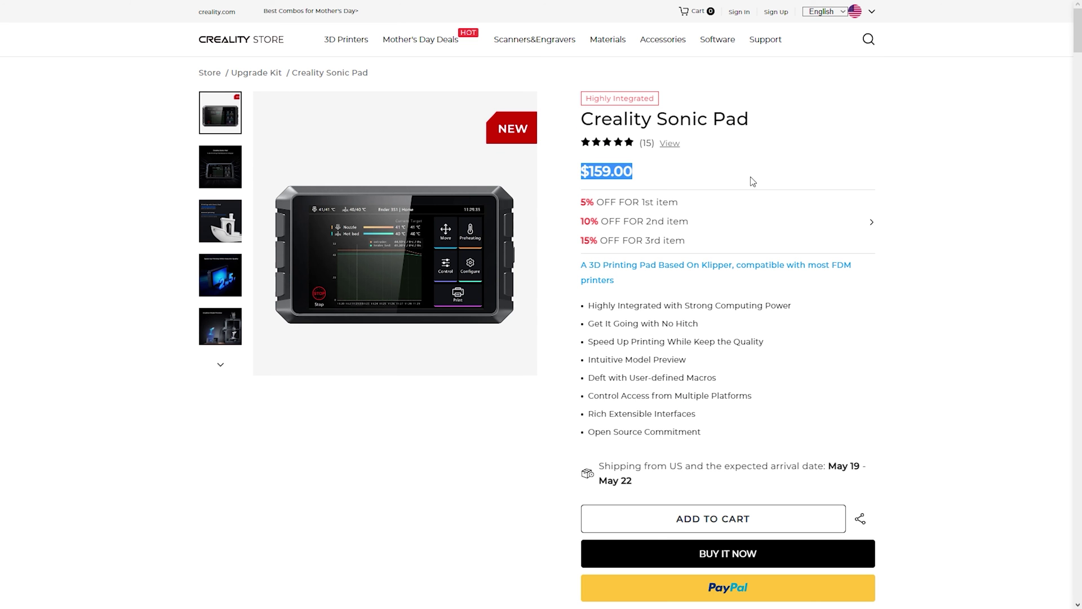